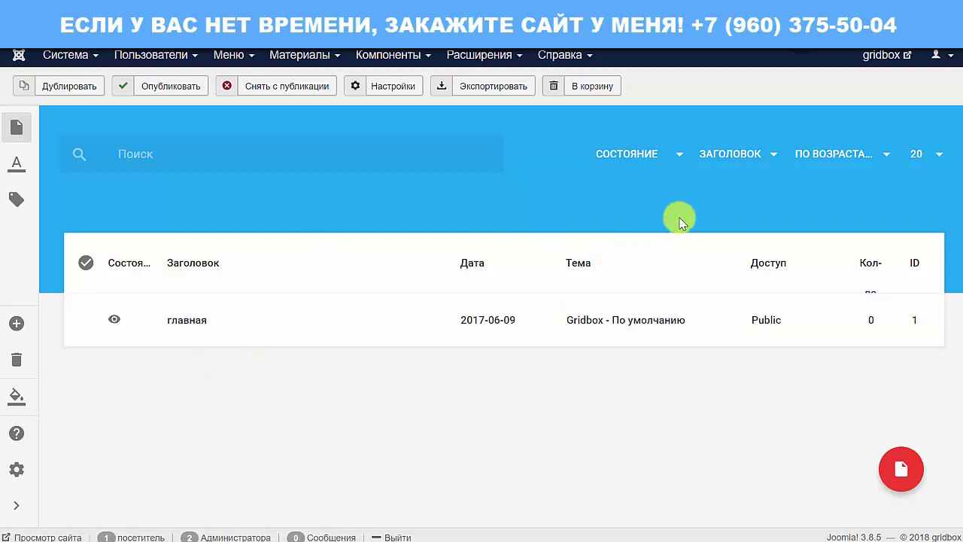
# - Sort the page list by Custom and try to move the главная page within the list
pyautogui.click(724, 164)
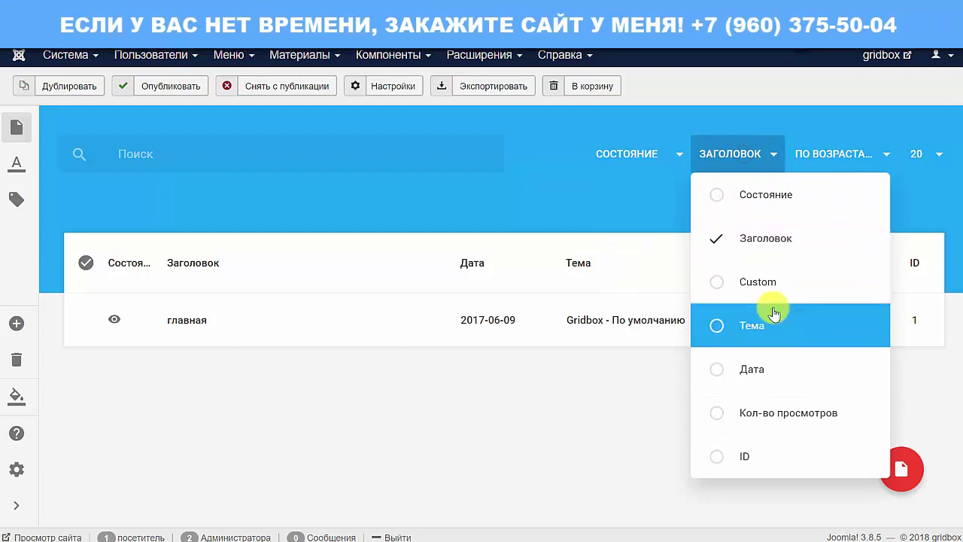
pyautogui.click(715, 290)
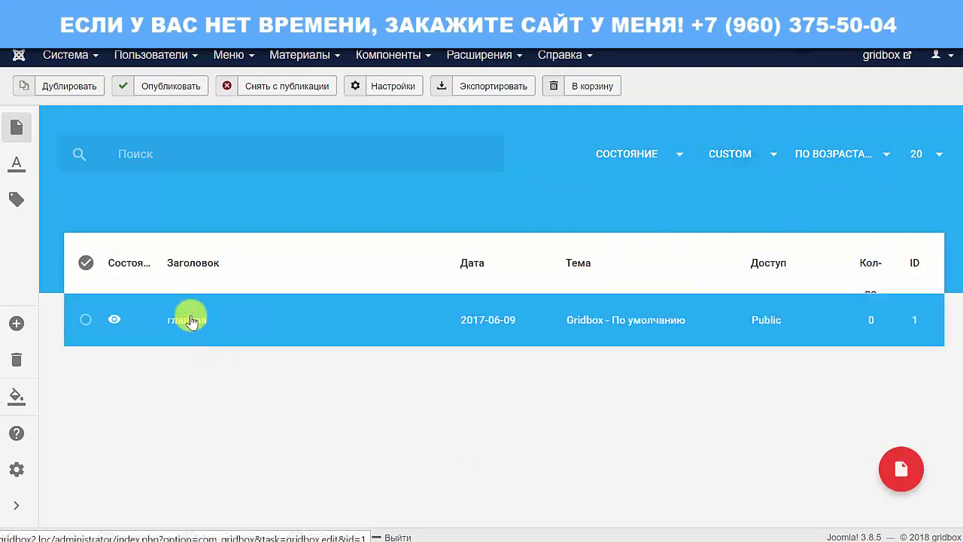
pyautogui.moveTo(193, 321); pyautogui.dragTo(158, 350)
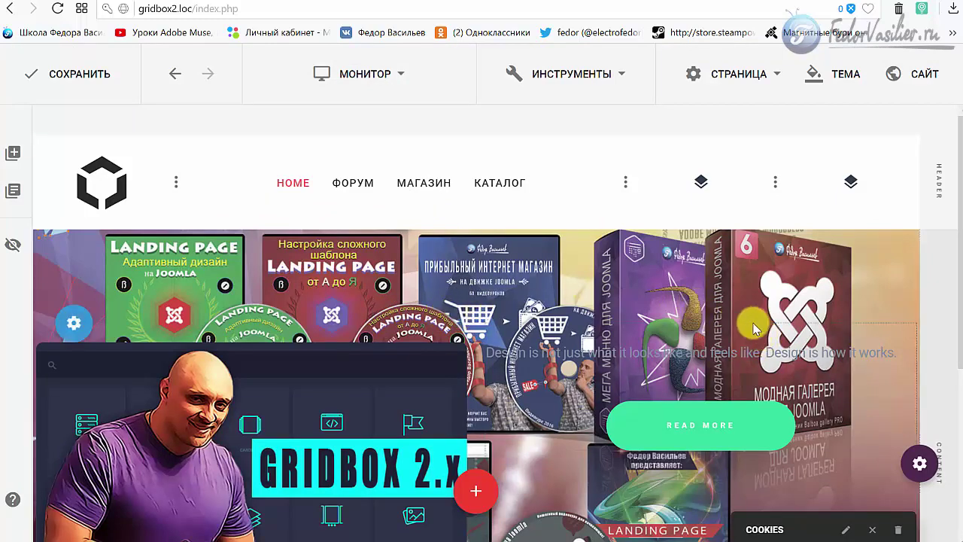
# - Open the settings of the content section holding the READ MORE button and set its background type to Gradient
pyautogui.scroll(-2, 746, 319)
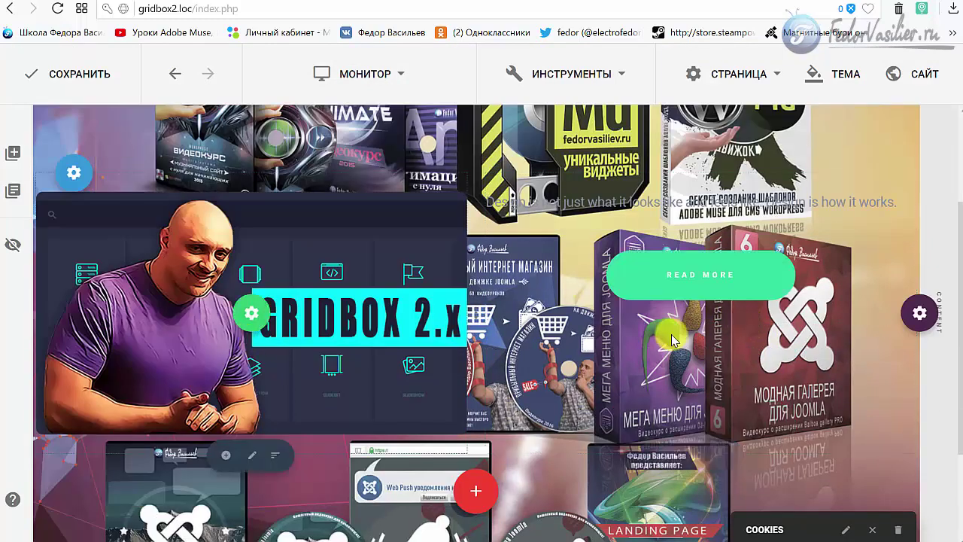
pyautogui.moveTo(940, 308)
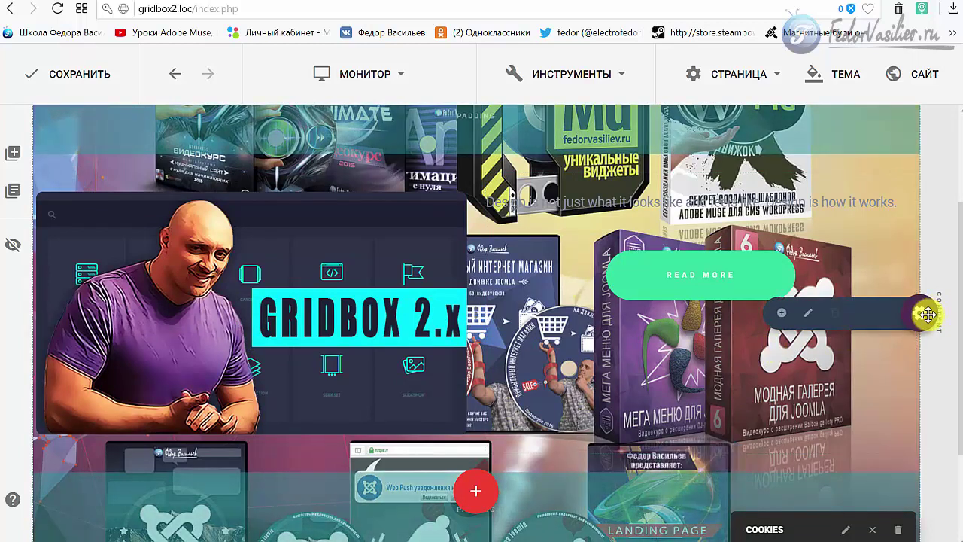
pyautogui.click(803, 313)
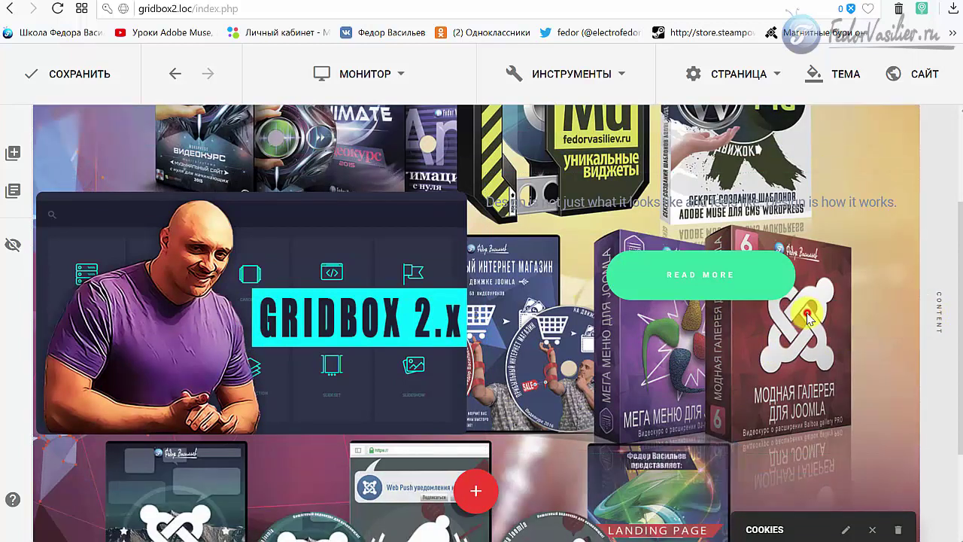
pyautogui.moveTo(692, 146); pyautogui.dragTo(486, 92)
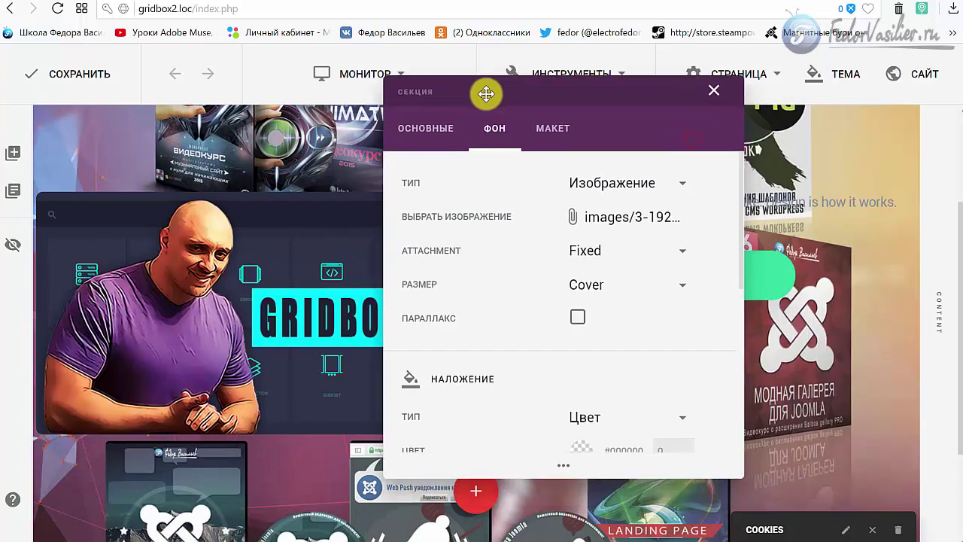
pyautogui.click(617, 184)
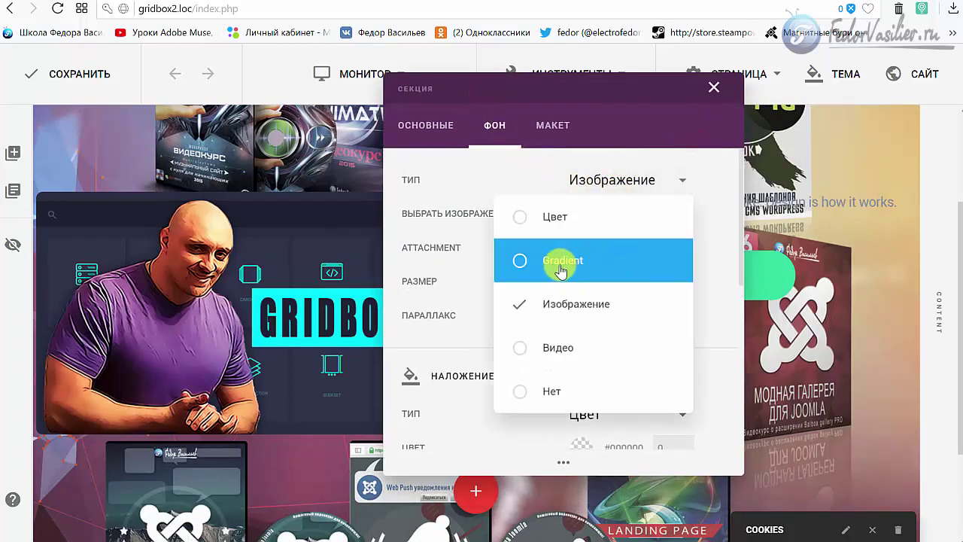
pyautogui.click(518, 263)
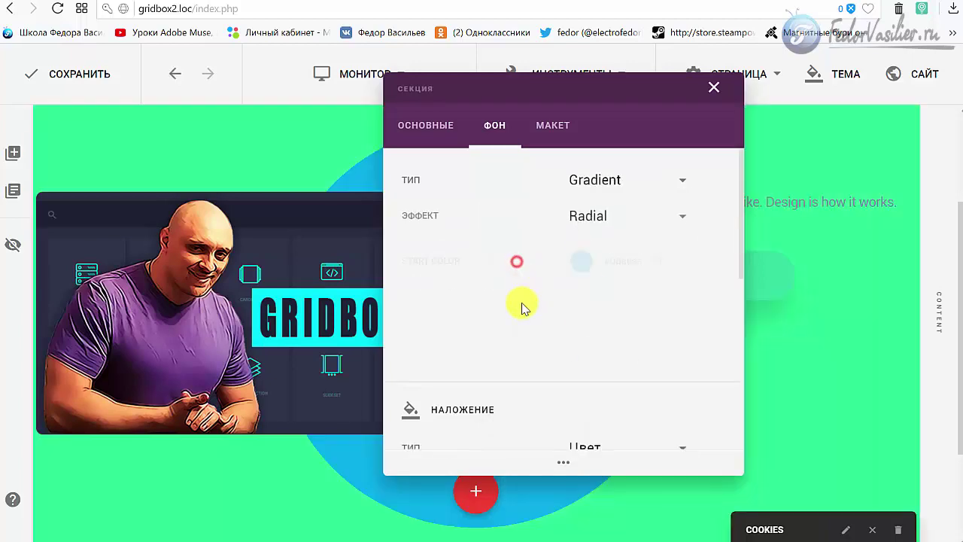
# - Set the start color of the section's radial gradient to the red swatch #f65954
pyautogui.moveTo(537, 98); pyautogui.dragTo(643, 70)
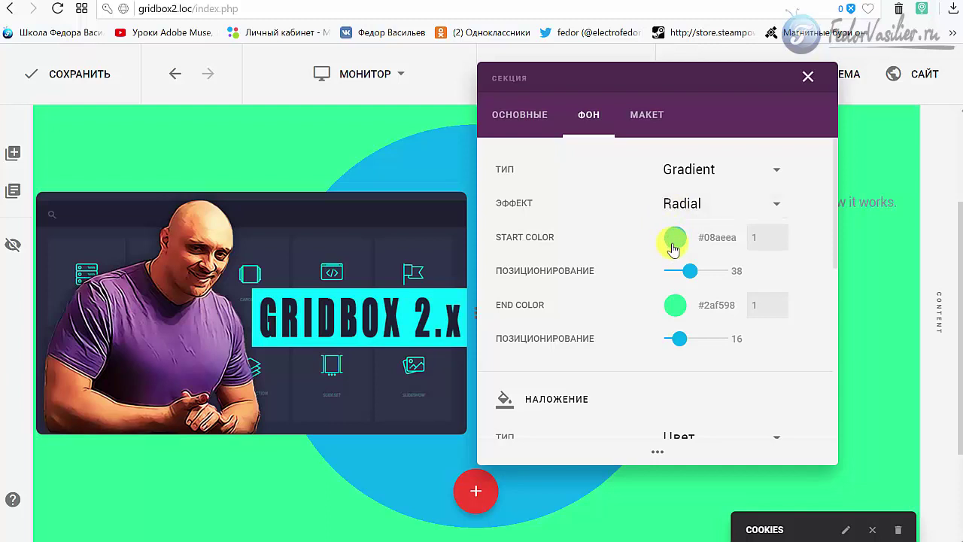
pyautogui.click(673, 241)
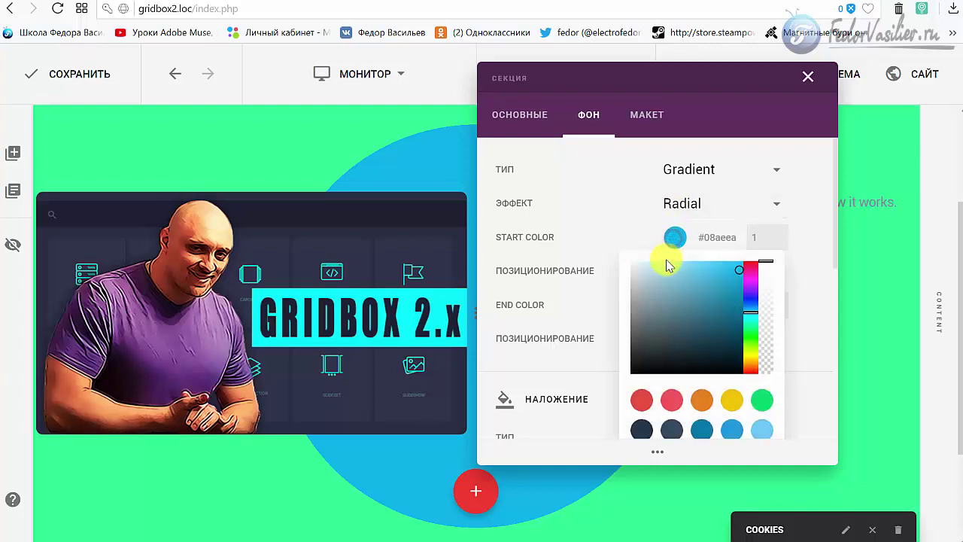
pyautogui.click(665, 399)
pyautogui.click(579, 203)
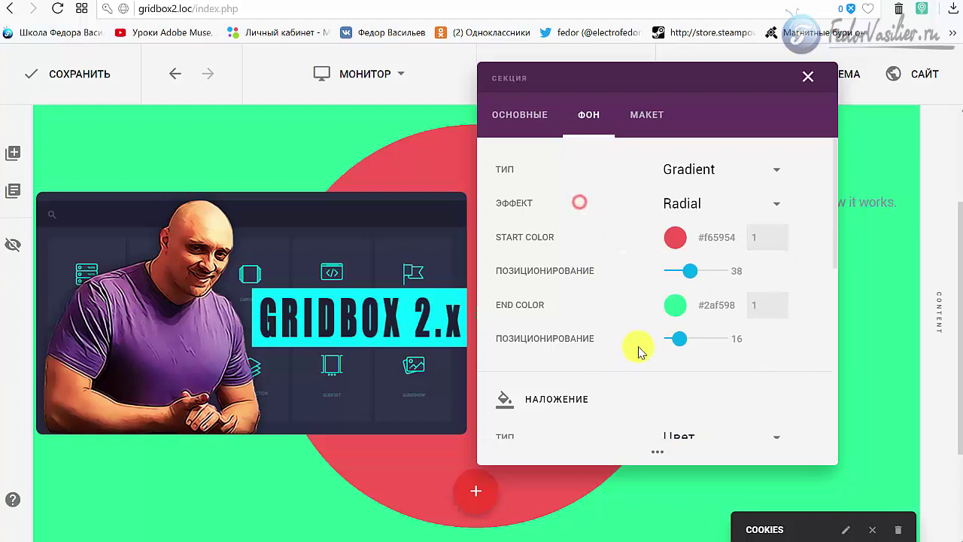
# - Set the gradient's end color to the yellow swatch #f5c500 and close the color picker
pyautogui.click(673, 308)
pyautogui.scroll(-1, 639, 301)
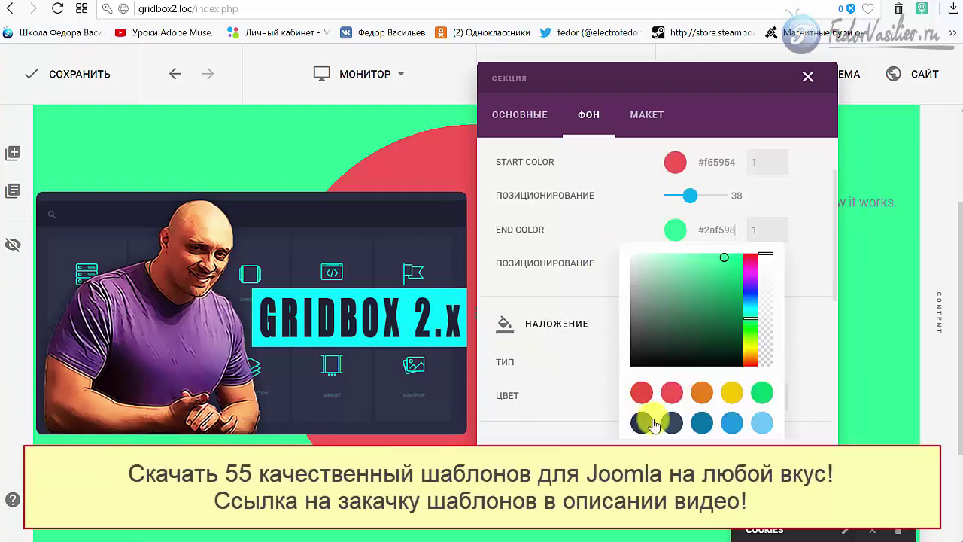
pyautogui.click(734, 393)
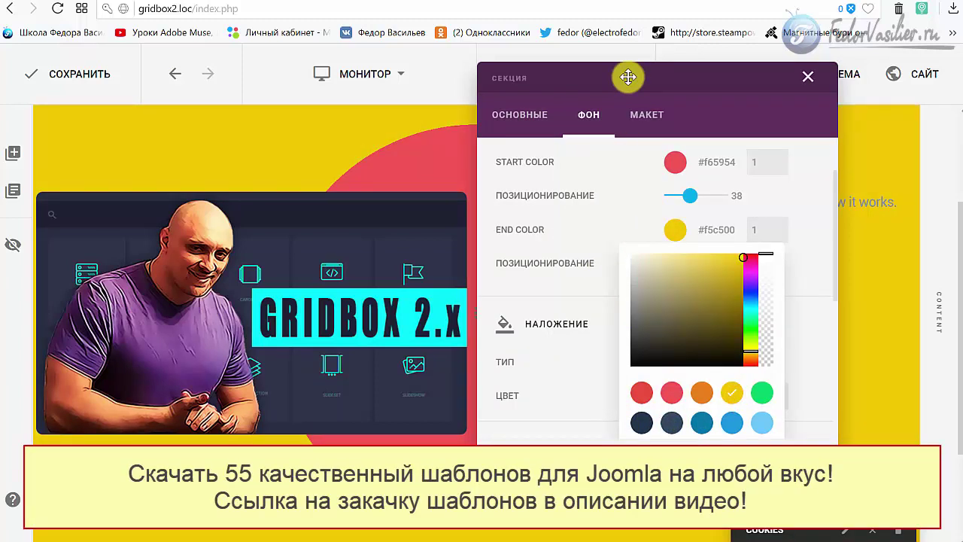
pyautogui.click(628, 76)
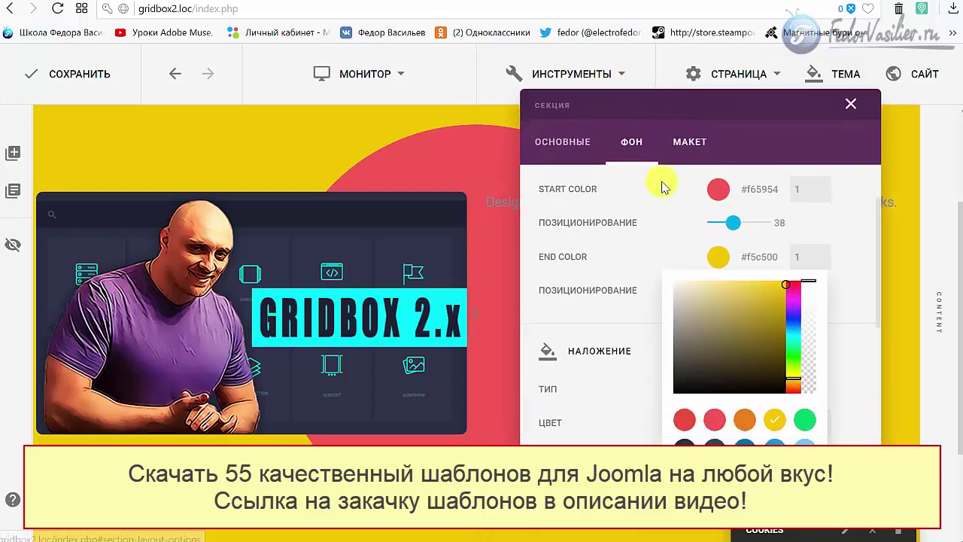
pyautogui.click(661, 189)
pyautogui.scroll(1, 655, 234)
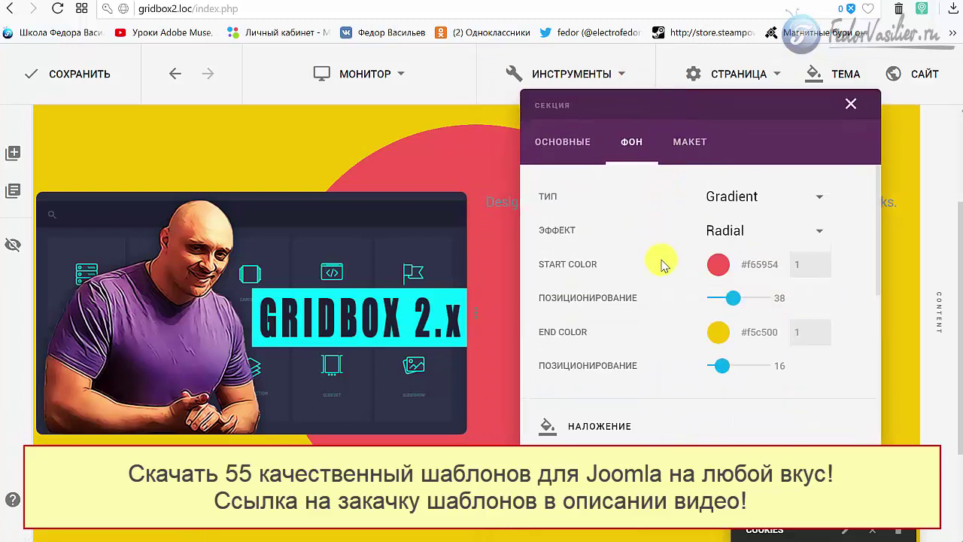
# - Keep the Radial effect and set the start color position to 16 and the end color position to 40
pyautogui.click(736, 237)
pyautogui.click(649, 219)
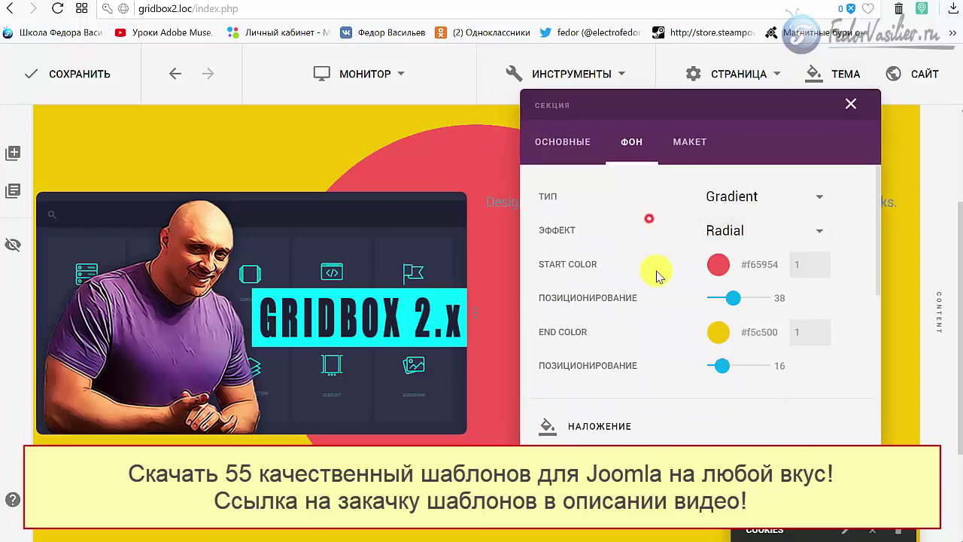
pyautogui.moveTo(734, 301); pyautogui.dragTo(724, 304)
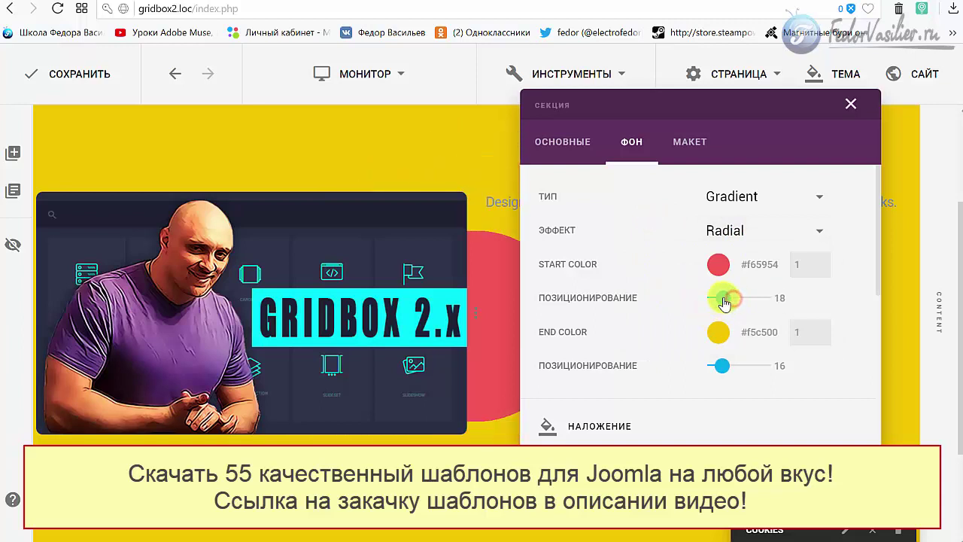
pyautogui.moveTo(724, 367)
pyautogui.mouseDown()
pyautogui.moveTo(732, 366)
pyautogui.moveTo(720, 364)
pyautogui.mouseUp()
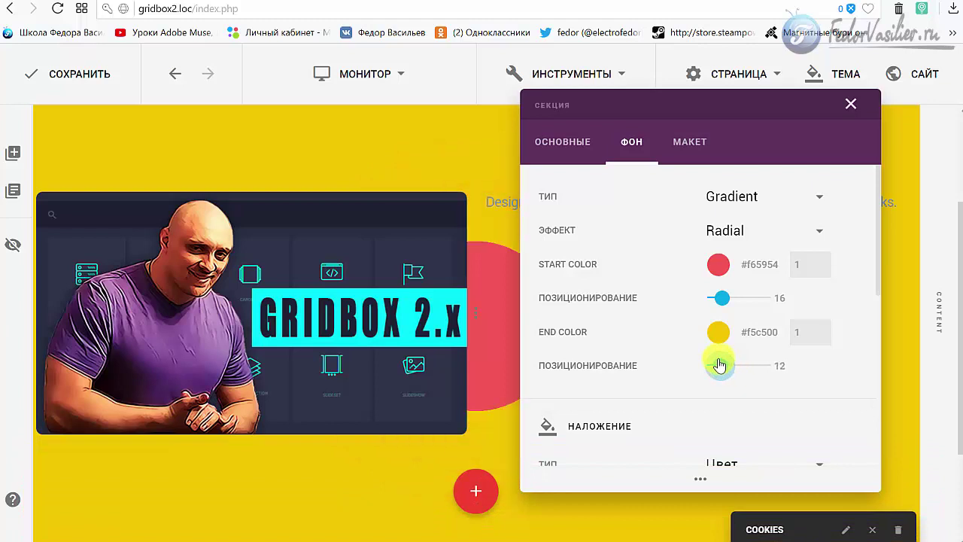
pyautogui.click(703, 111)
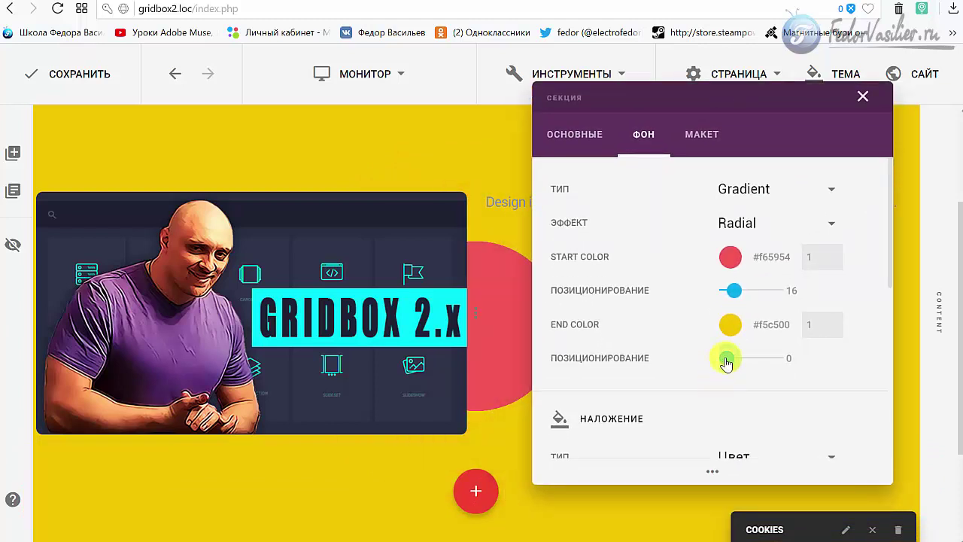
pyautogui.moveTo(735, 365); pyautogui.dragTo(747, 366)
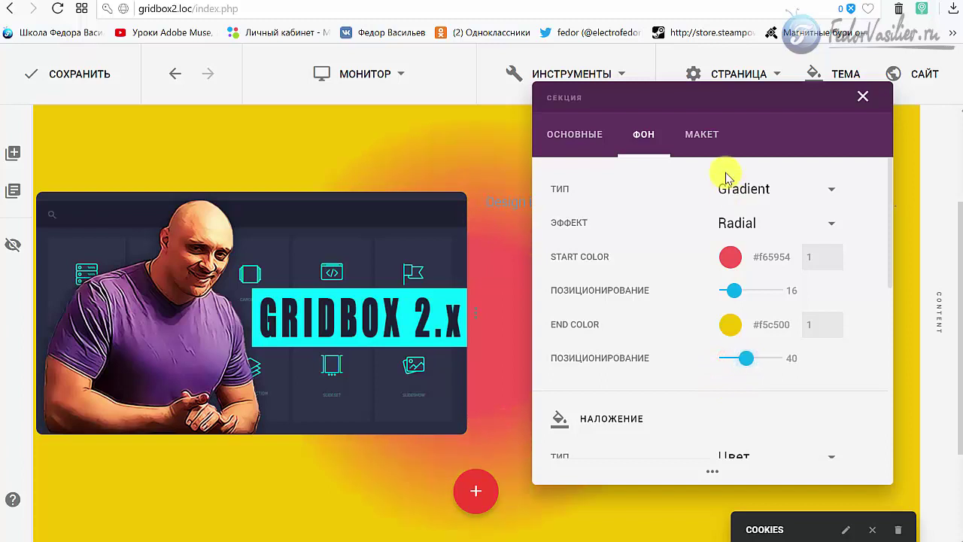
# - Set the radial gradient's start color position to 40 and its end color position to 65
pyautogui.click(724, 105)
pyautogui.click(677, 129)
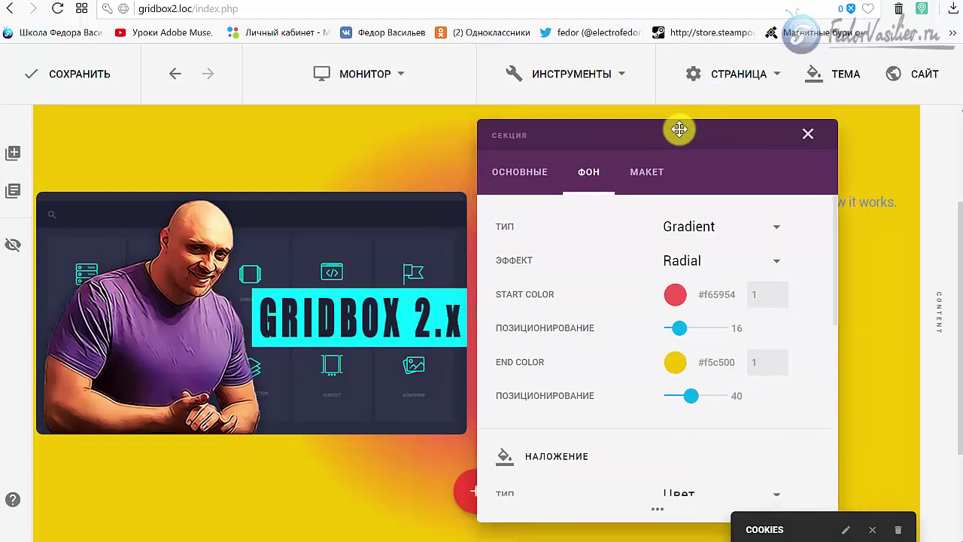
pyautogui.moveTo(690, 322); pyautogui.dragTo(703, 315)
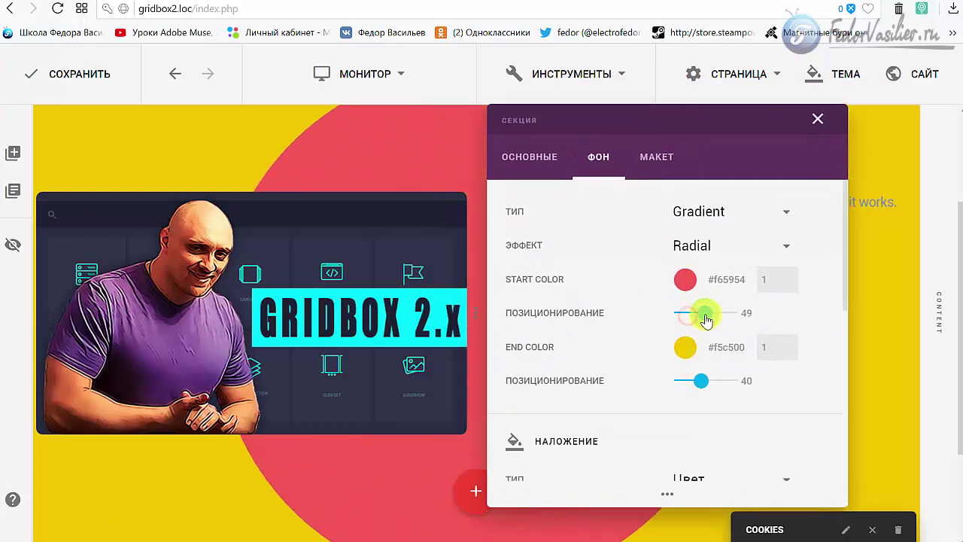
pyautogui.moveTo(700, 390); pyautogui.dragTo(712, 381)
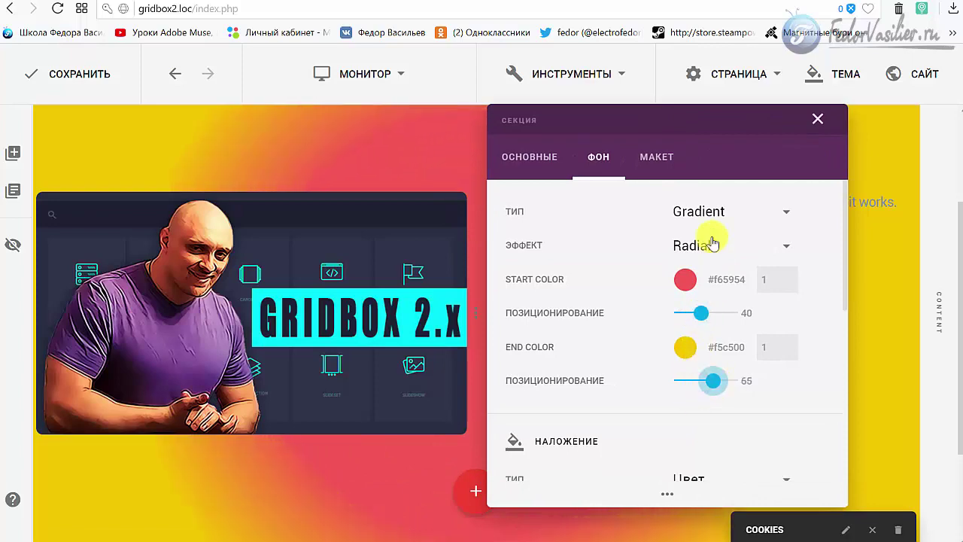
# - Change the gradient effect to Linear and move the section settings dialog aside to view the background
pyautogui.moveTo(723, 140); pyautogui.dragTo(715, 99)
pyautogui.click(699, 234)
pyautogui.click(683, 264)
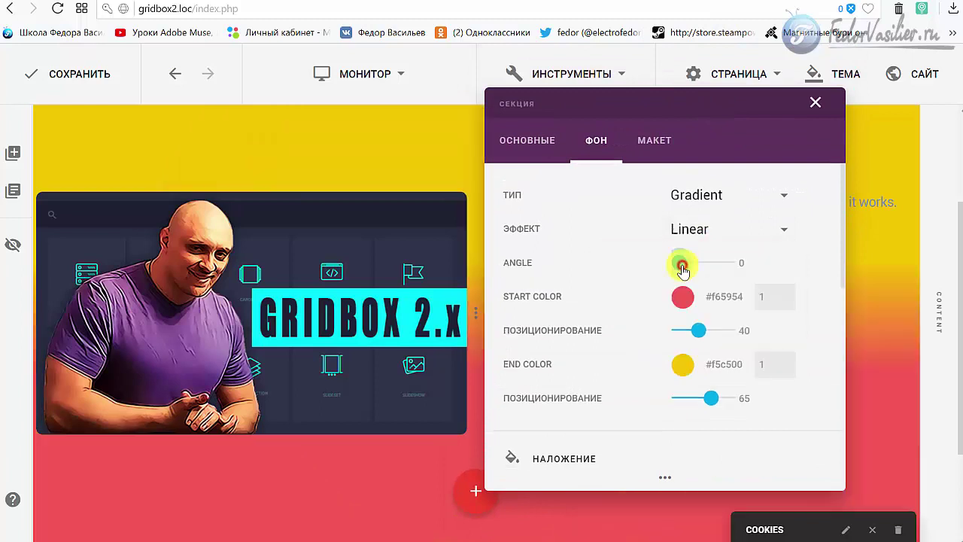
pyautogui.moveTo(676, 108); pyautogui.dragTo(599, 532)
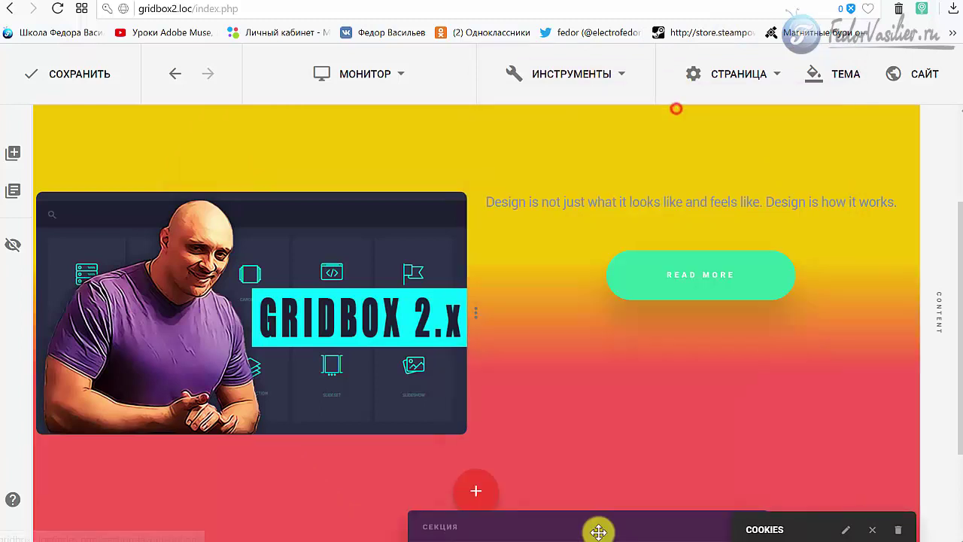
pyautogui.moveTo(959, 284)
pyautogui.mouseDown()
pyautogui.moveTo(960, 353)
pyautogui.moveTo(958, 249)
pyautogui.moveTo(953, 370)
pyautogui.moveTo(941, 290)
pyautogui.moveTo(954, 267)
pyautogui.mouseUp()
pyautogui.click(583, 526)
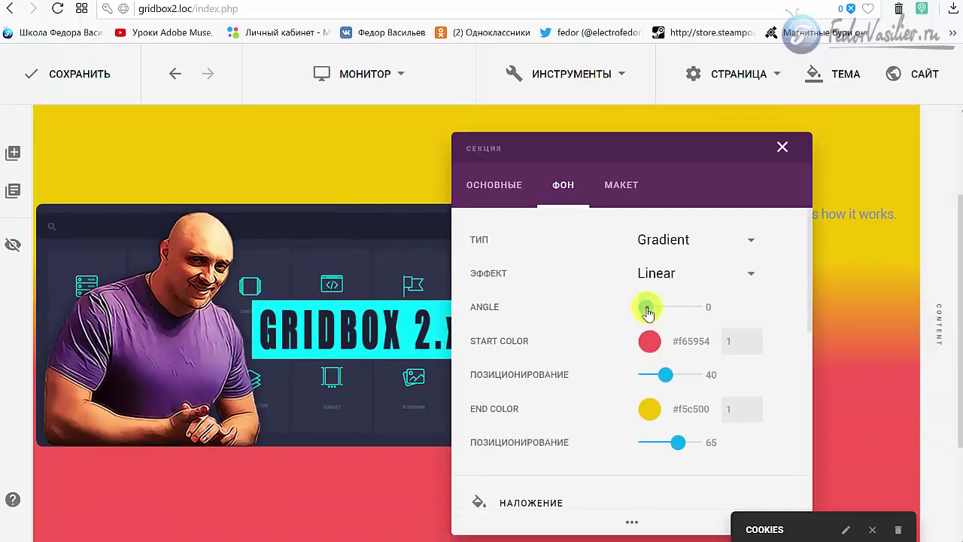
# - Try an angle of 95 for the linear gradient, view the section, and set the angle to 215
pyautogui.moveTo(645, 308)
pyautogui.mouseDown()
pyautogui.moveTo(651, 317)
pyautogui.moveTo(652, 303)
pyautogui.moveTo(659, 309)
pyautogui.mouseUp()
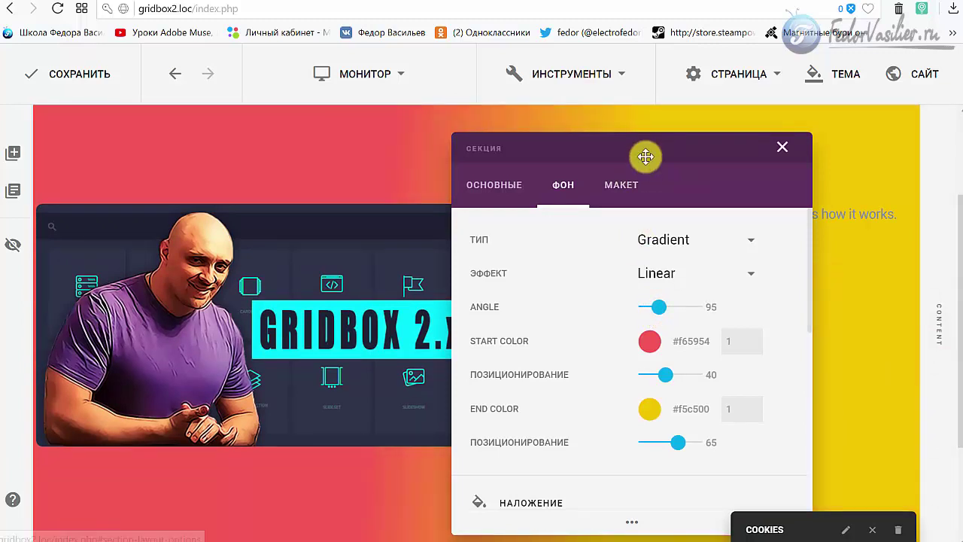
pyautogui.moveTo(645, 155); pyautogui.dragTo(606, 472)
pyautogui.moveTo(674, 287); pyautogui.dragTo(695, 129)
pyautogui.moveTo(713, 292)
pyautogui.mouseDown()
pyautogui.moveTo(730, 290)
pyautogui.moveTo(693, 292)
pyautogui.moveTo(727, 300)
pyautogui.mouseUp()
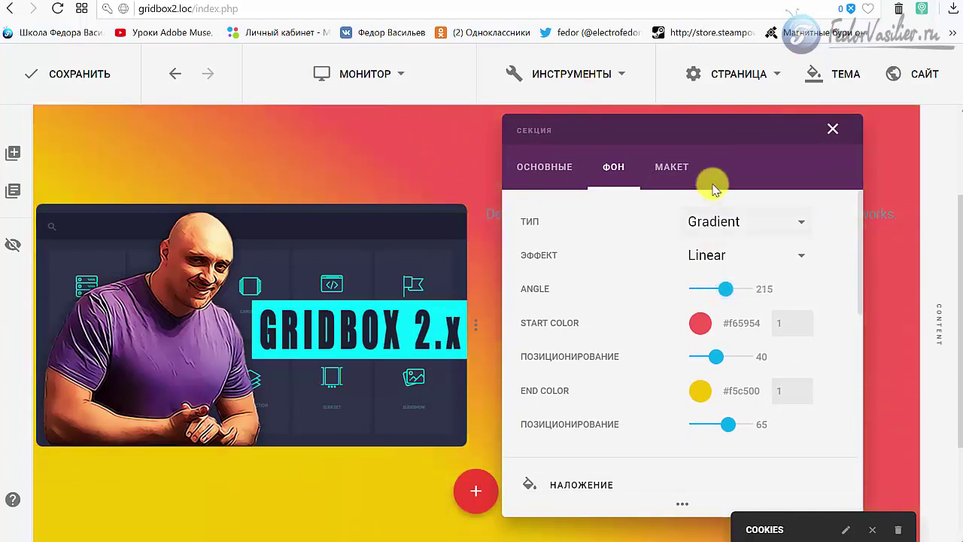
pyautogui.moveTo(708, 141); pyautogui.dragTo(668, 70)
# - Switch the section's background type to Изображение and choose 3-1920.jpg from the media manager
pyautogui.scroll(-1, 578, 324)
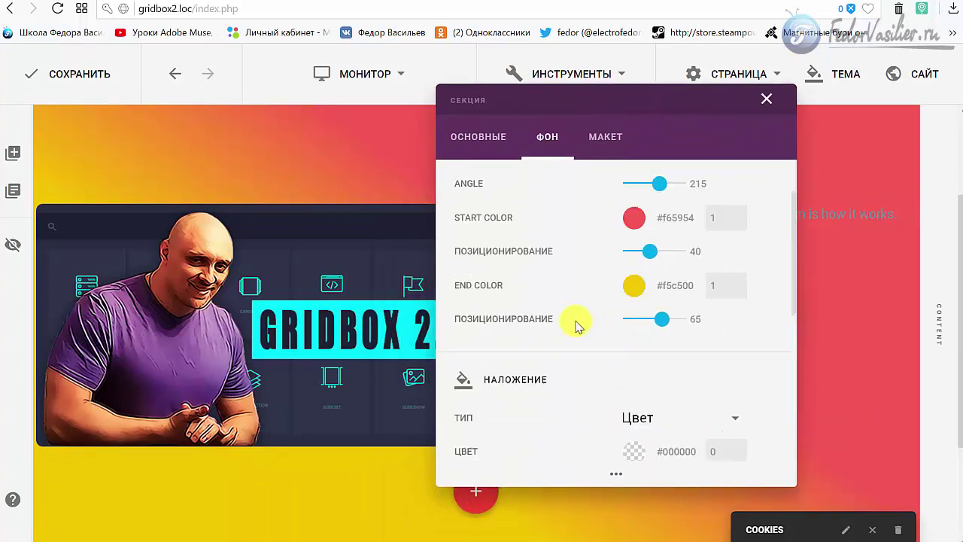
pyautogui.scroll(1, 578, 325)
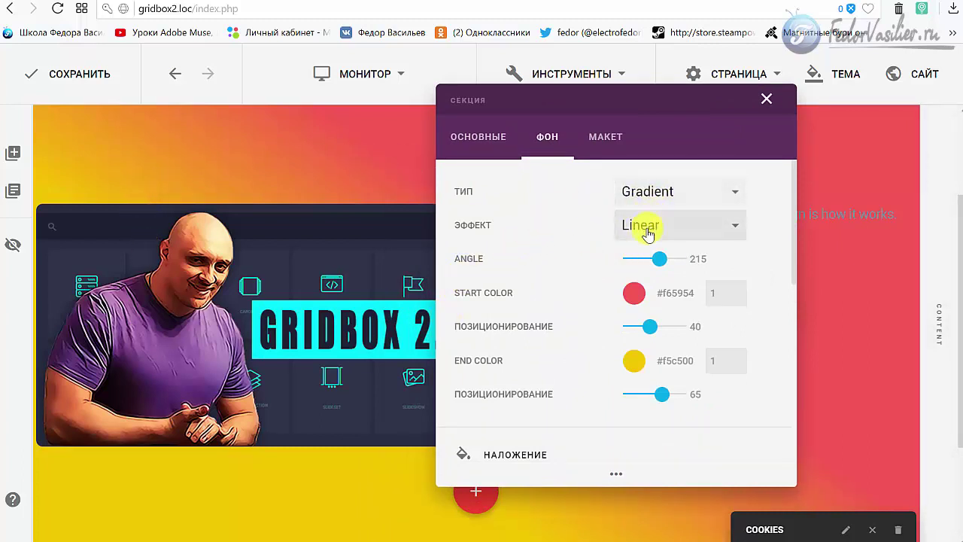
pyautogui.click(651, 197)
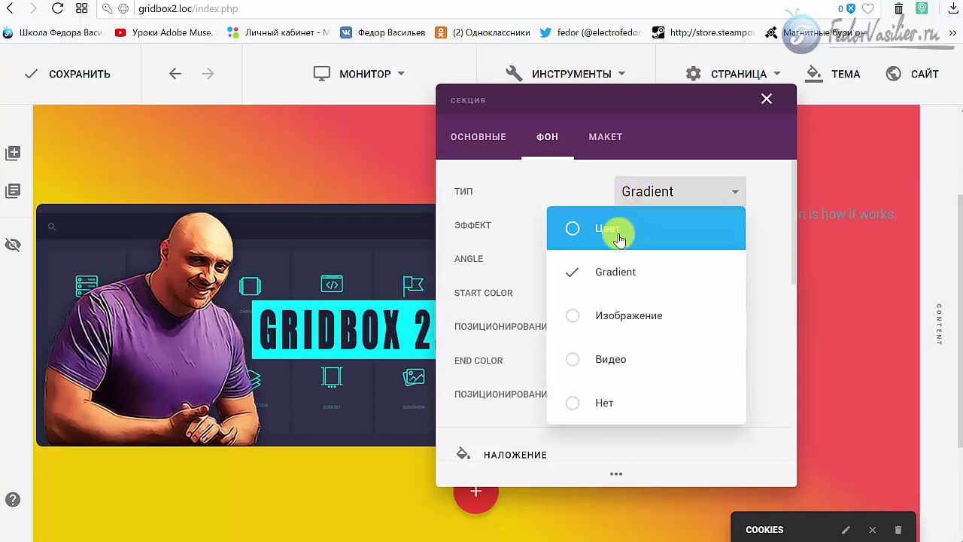
pyautogui.click(583, 311)
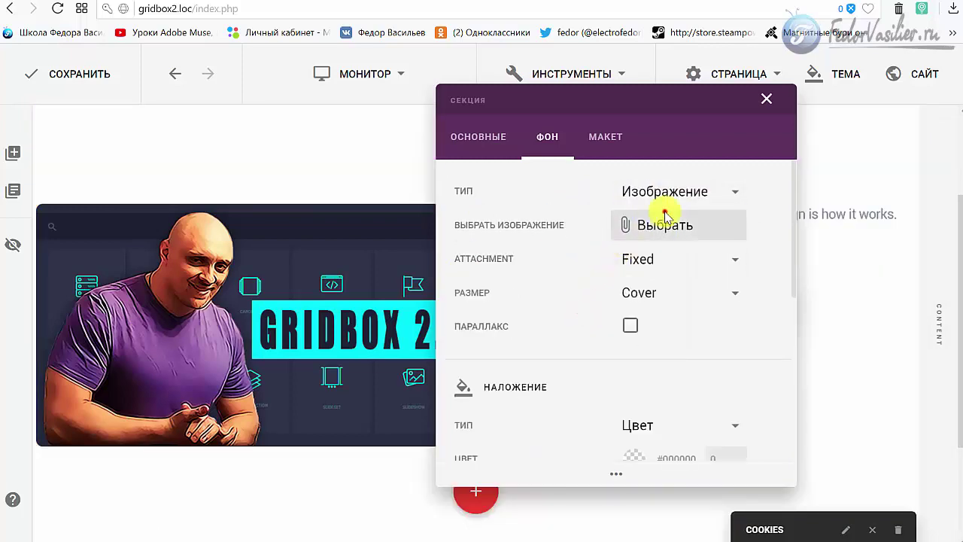
pyautogui.click(637, 222)
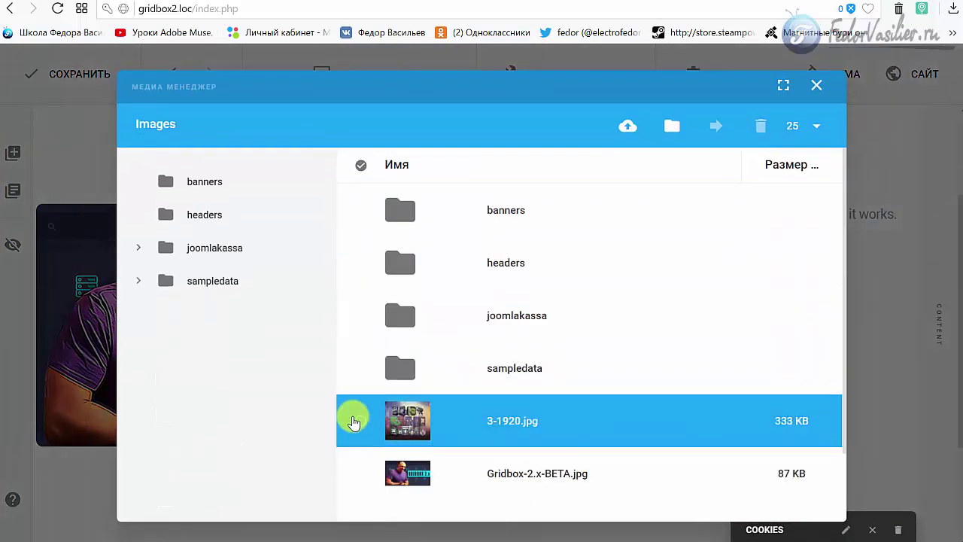
pyautogui.click(355, 419)
pyautogui.click(766, 461)
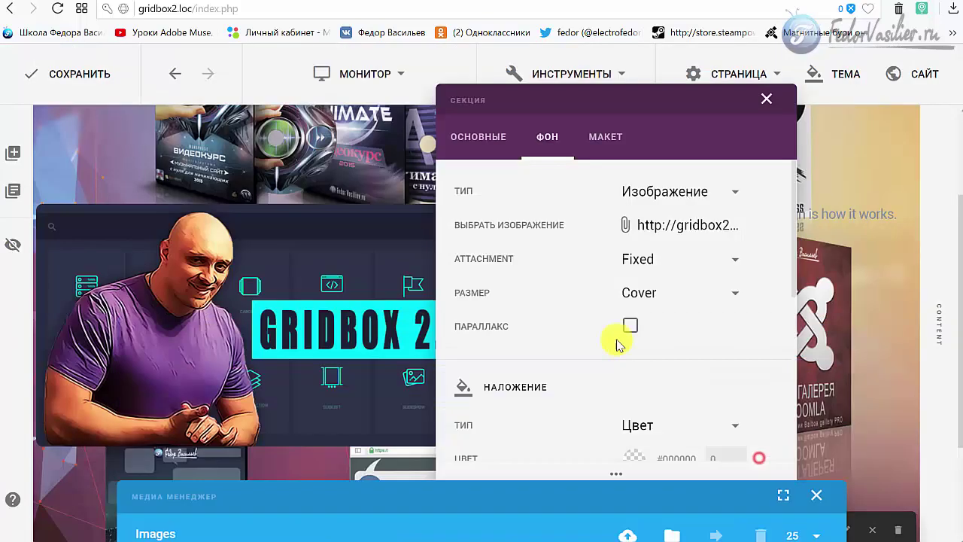
# - Set the section background's overlay type to Gradient and move the section settings dialog aside to view the section
pyautogui.moveTo(622, 107); pyautogui.dragTo(635, 79)
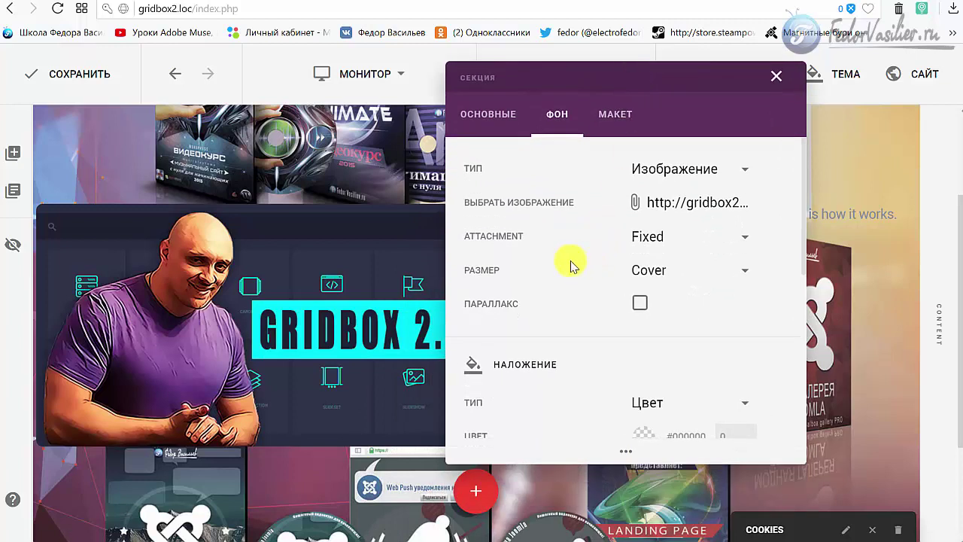
pyautogui.scroll(-1, 575, 293)
pyautogui.click(652, 340)
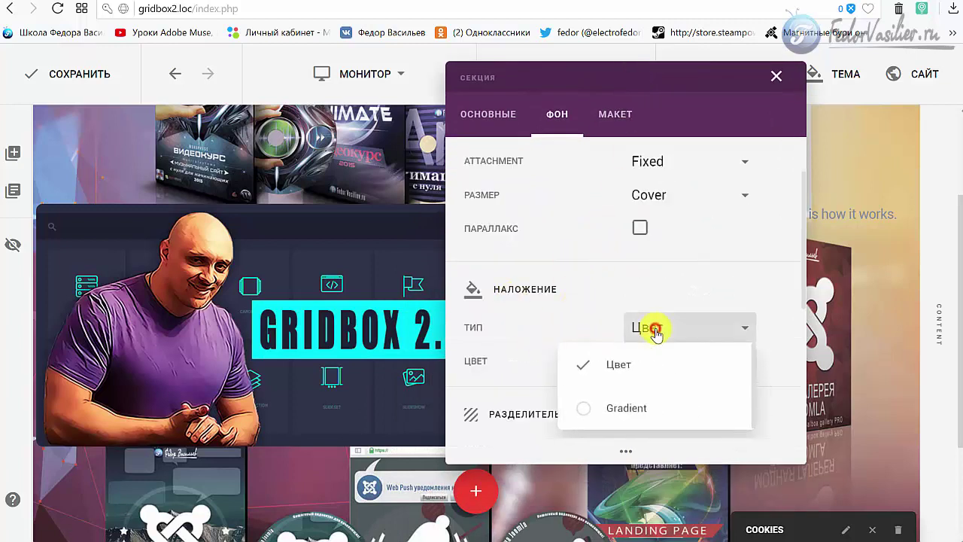
pyautogui.scroll(-1, 653, 331)
pyautogui.click(581, 340)
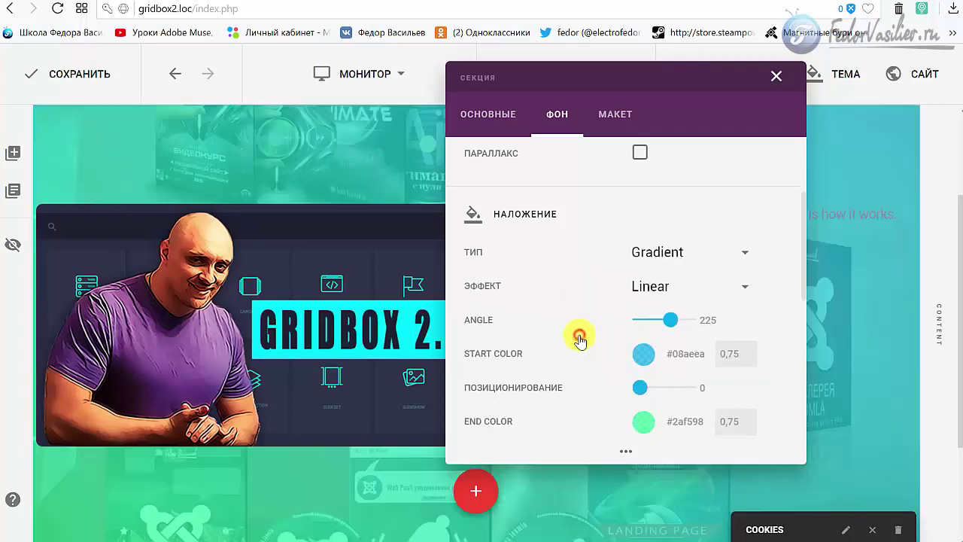
pyautogui.click(624, 84)
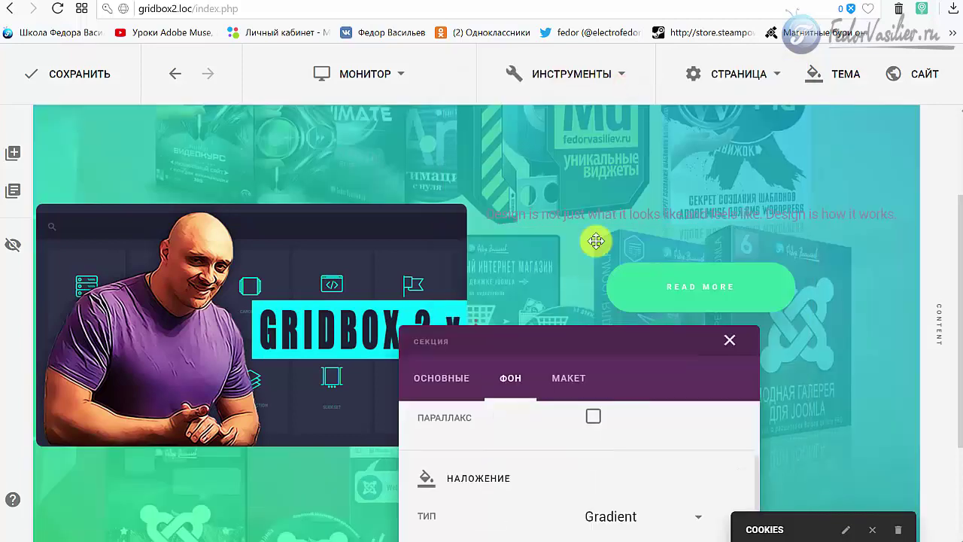
# - Set the overlay gradient's start color to #09afeb with opacity 0,52 and its end color to #f65954 with opacity 1
pyautogui.scroll(-1, 559, 280)
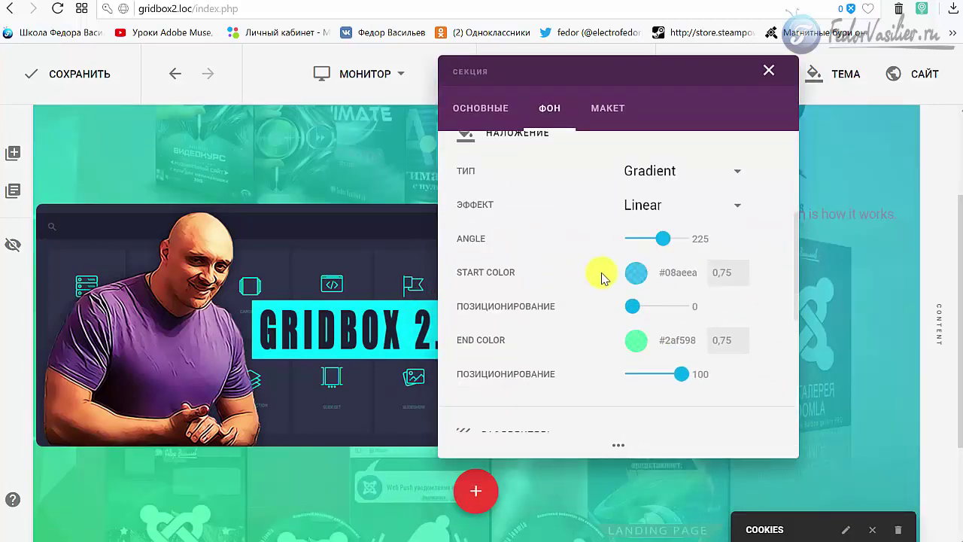
pyautogui.click(636, 278)
pyautogui.click(724, 350)
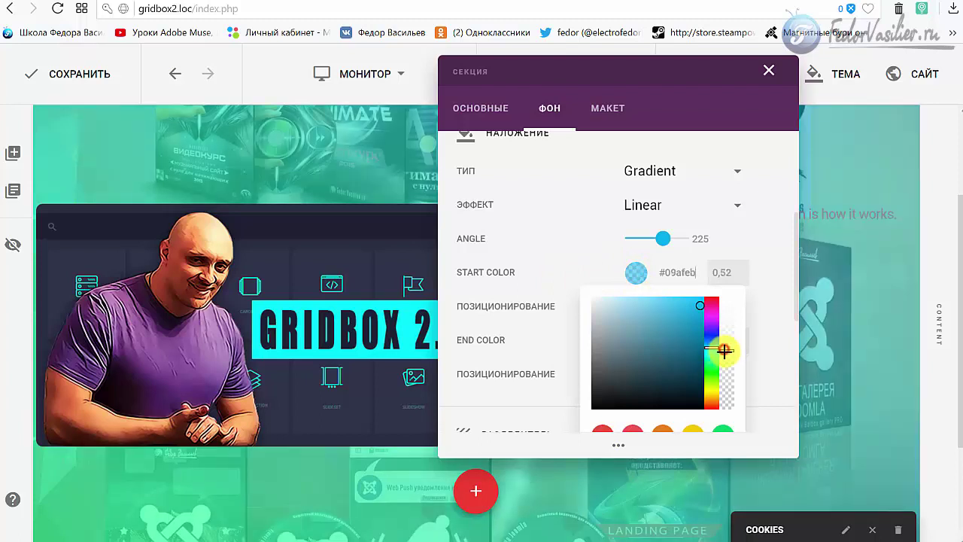
pyautogui.click(569, 234)
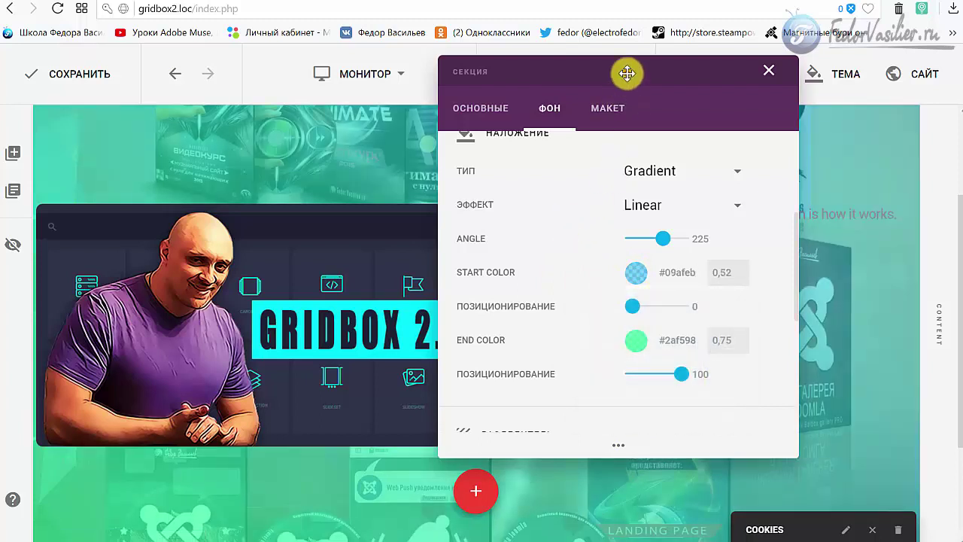
pyautogui.click(636, 346)
pyautogui.scroll(-1, 657, 452)
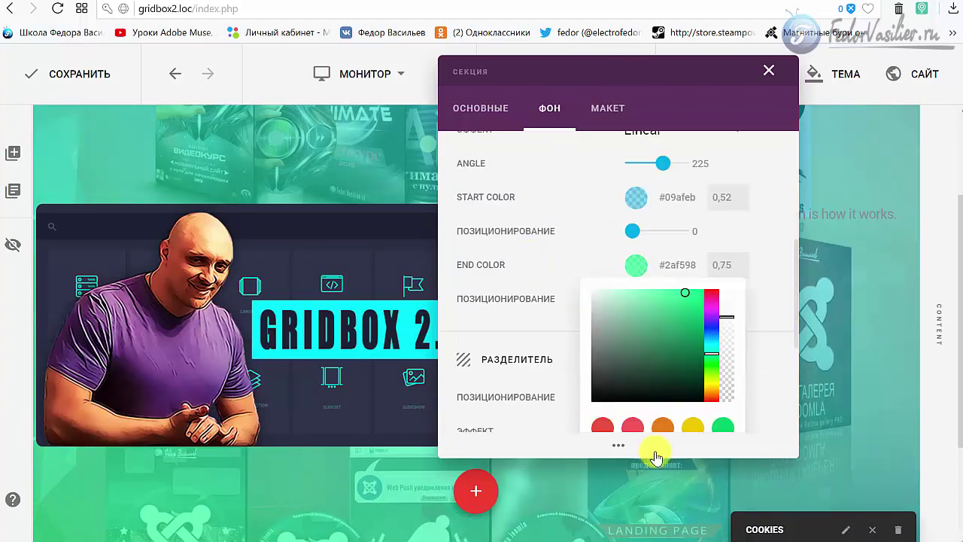
pyautogui.click(634, 429)
pyautogui.click(557, 199)
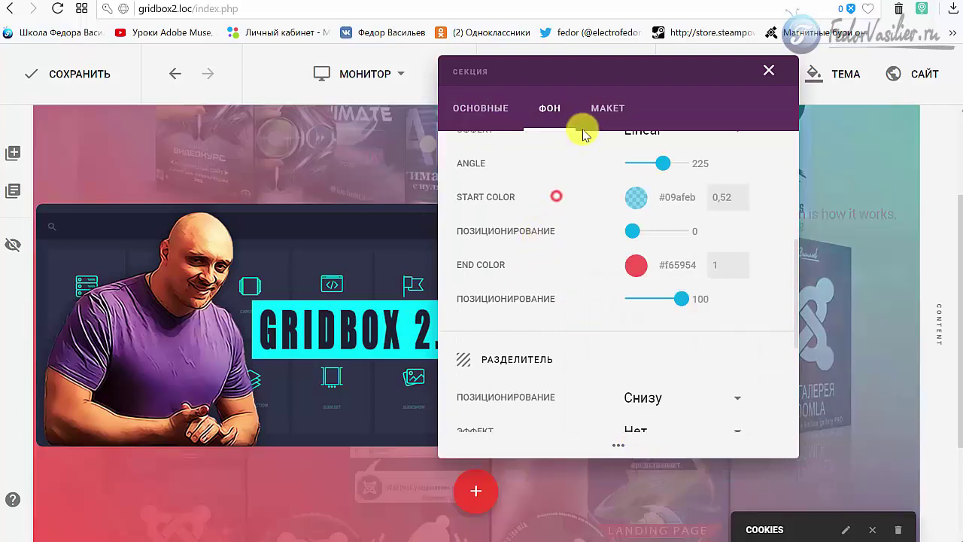
# - Move the section settings dialog out of the way and examine how the overlaid background image behaves along the page
pyautogui.click(592, 83)
pyautogui.scroll(-2, 316, 226)
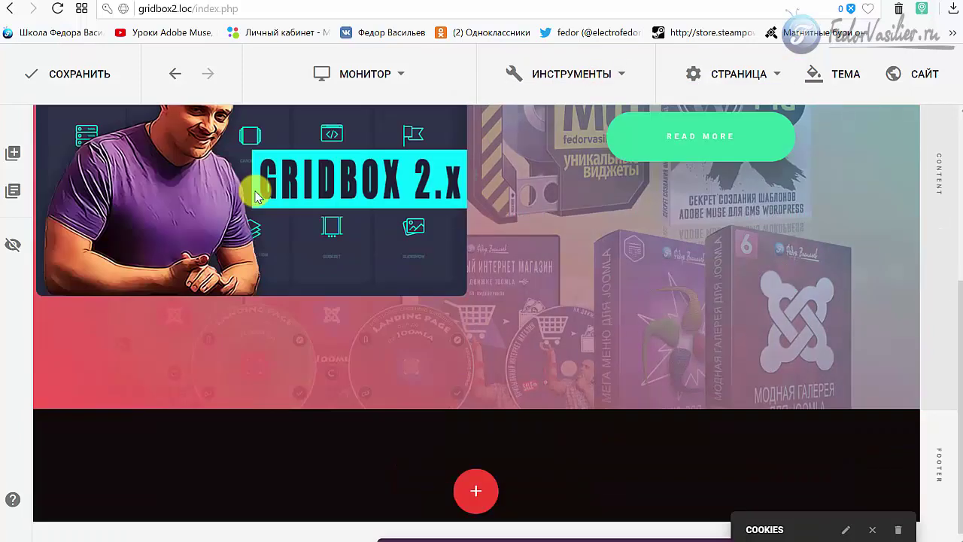
pyautogui.scroll(1, 387, 349)
pyautogui.scroll(2, 446, 271)
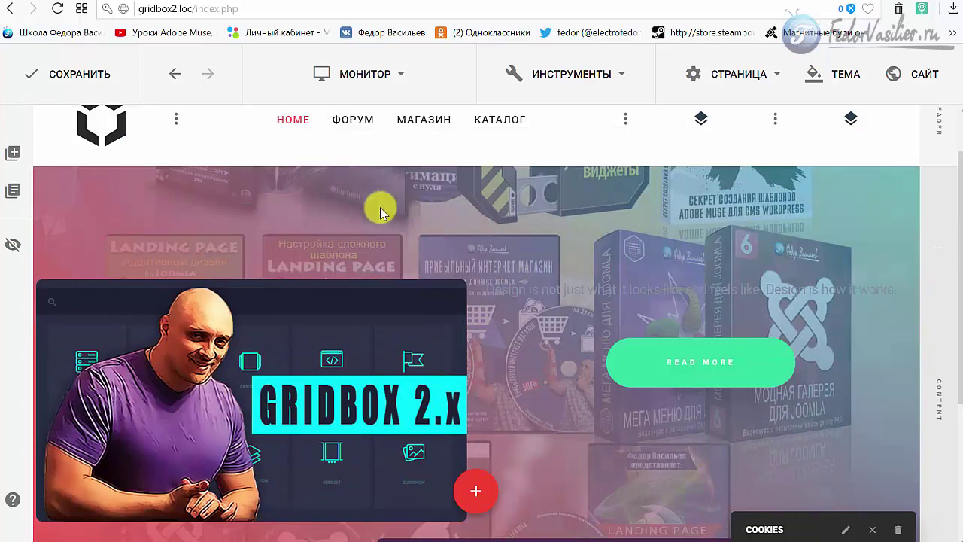
pyautogui.scroll(-2, 373, 208)
pyautogui.scroll(-1, 538, 329)
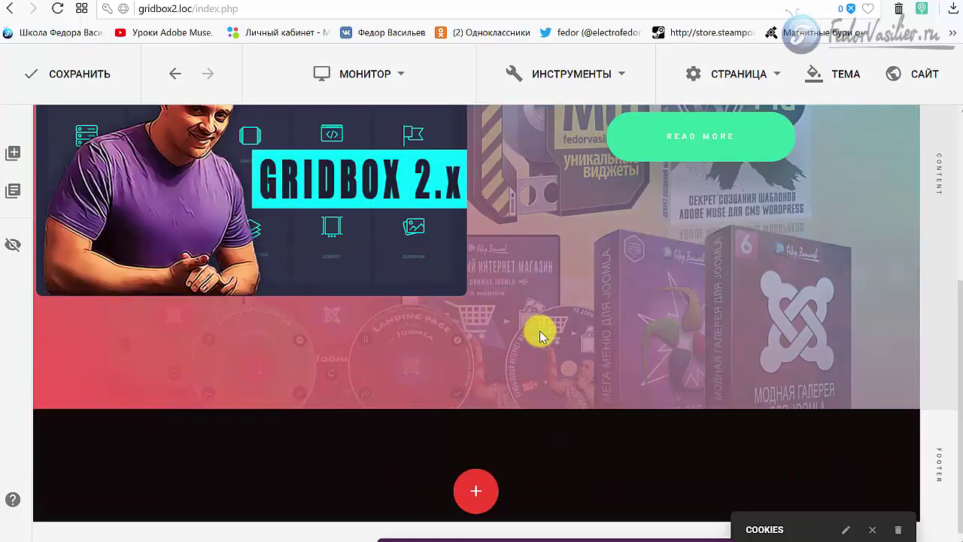
pyautogui.scroll(2, 527, 301)
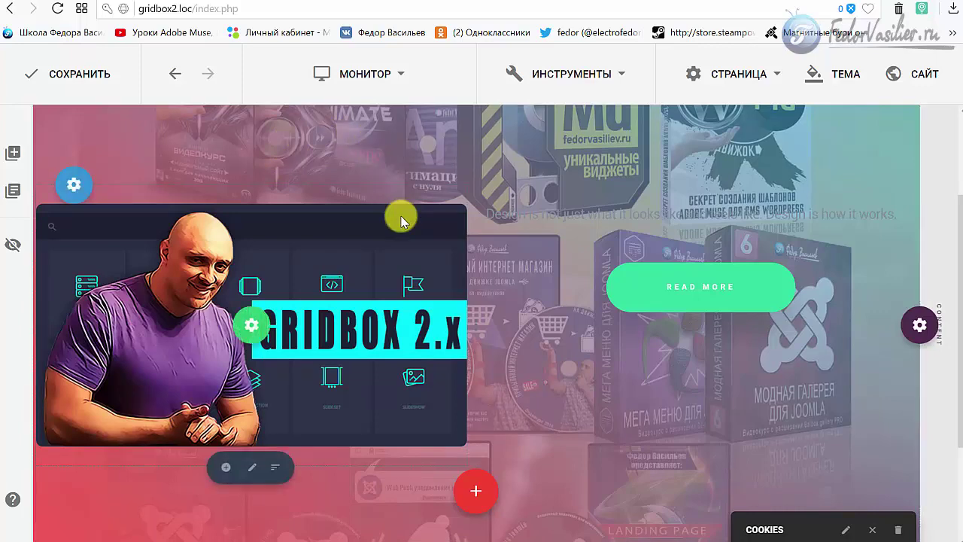
pyautogui.scroll(-1, 402, 214)
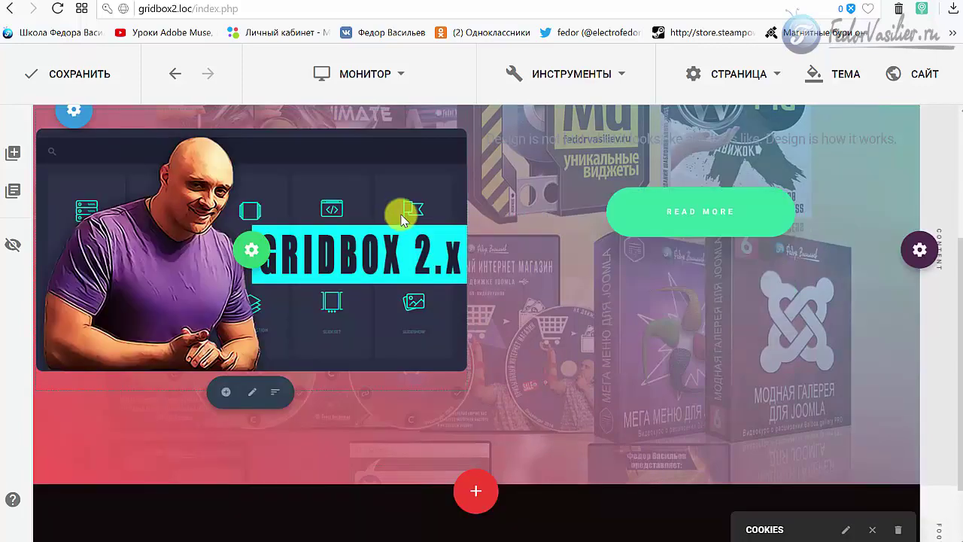
pyautogui.scroll(3, 401, 215)
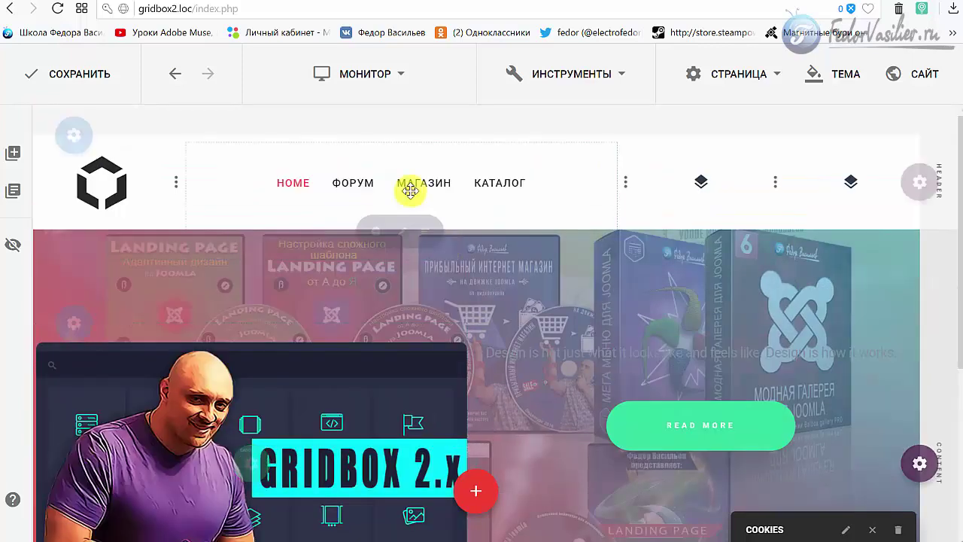
# - Add the Social Icons plugin to the header column that holds the navigation menu
pyautogui.click(378, 227)
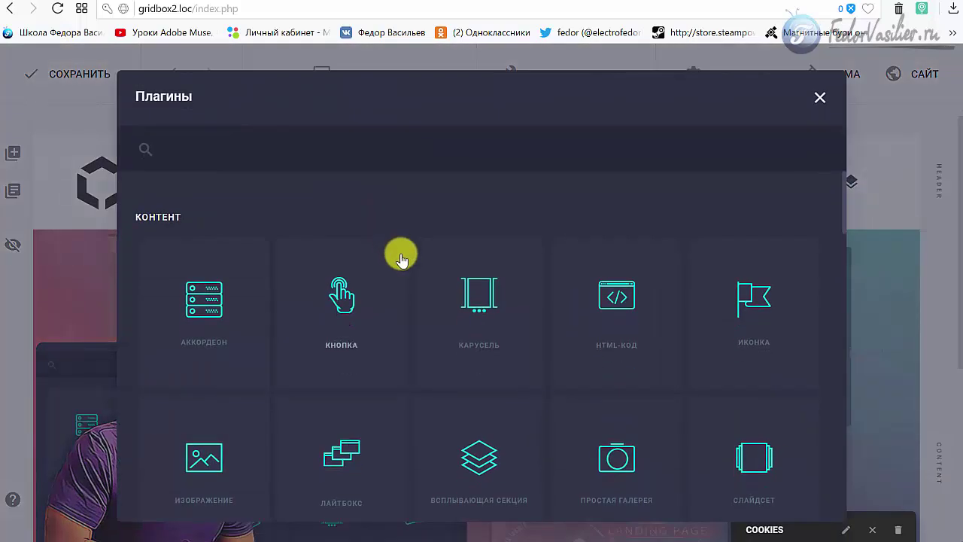
pyautogui.scroll(-4, 403, 295)
pyautogui.scroll(-10, 401, 294)
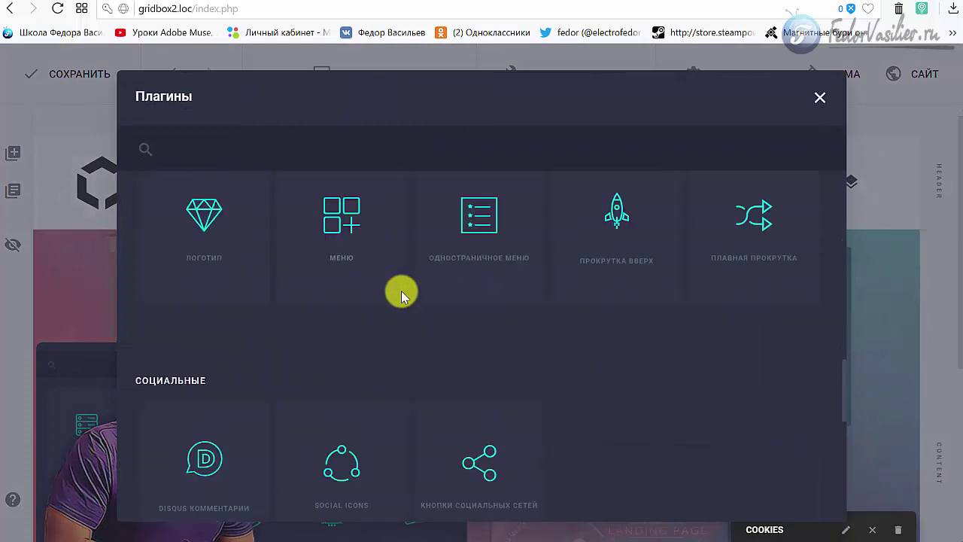
pyautogui.scroll(-2, 452, 309)
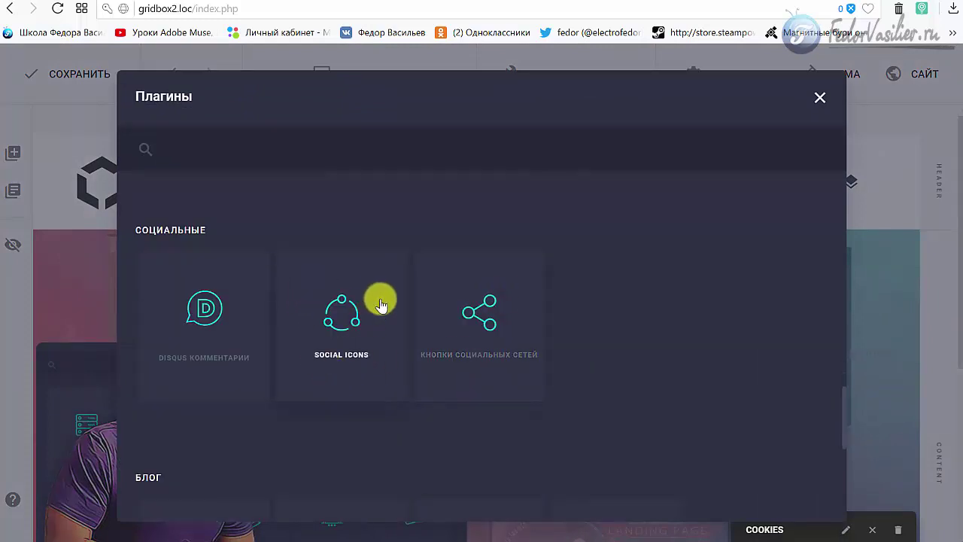
pyautogui.click(340, 313)
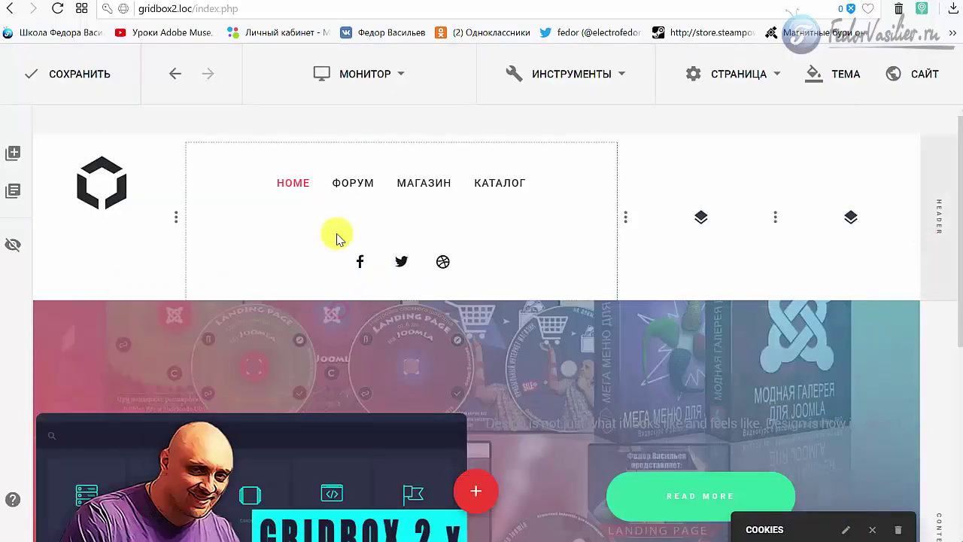
# - Examine the facebook item's settings and the Font Awesome icons in the icon library, and close both dialogs
pyautogui.moveTo(753, 140); pyautogui.dragTo(731, 77)
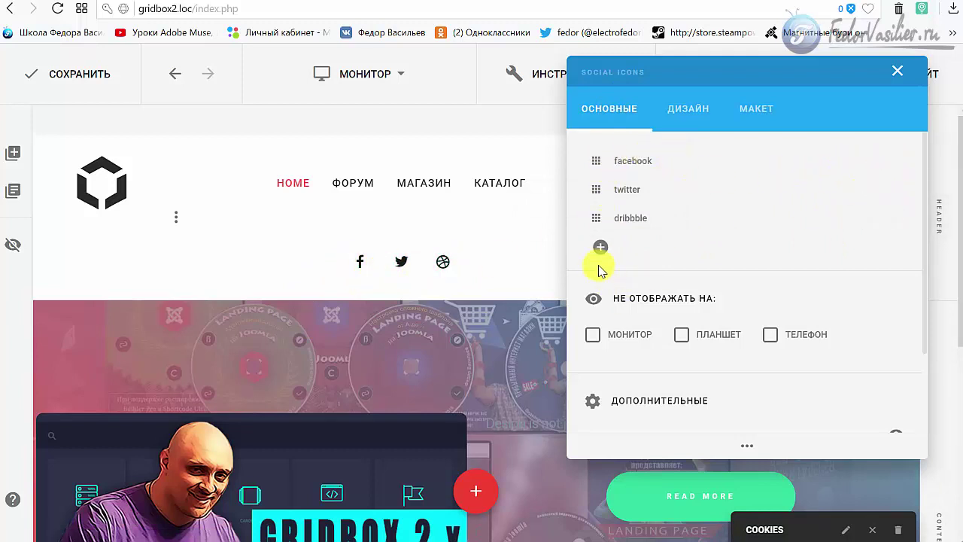
pyautogui.click(867, 164)
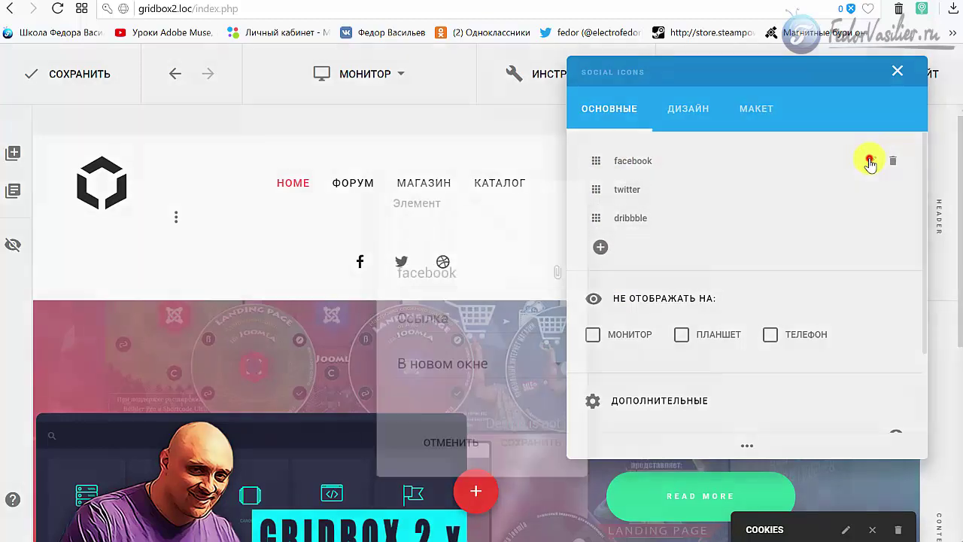
pyautogui.click(569, 263)
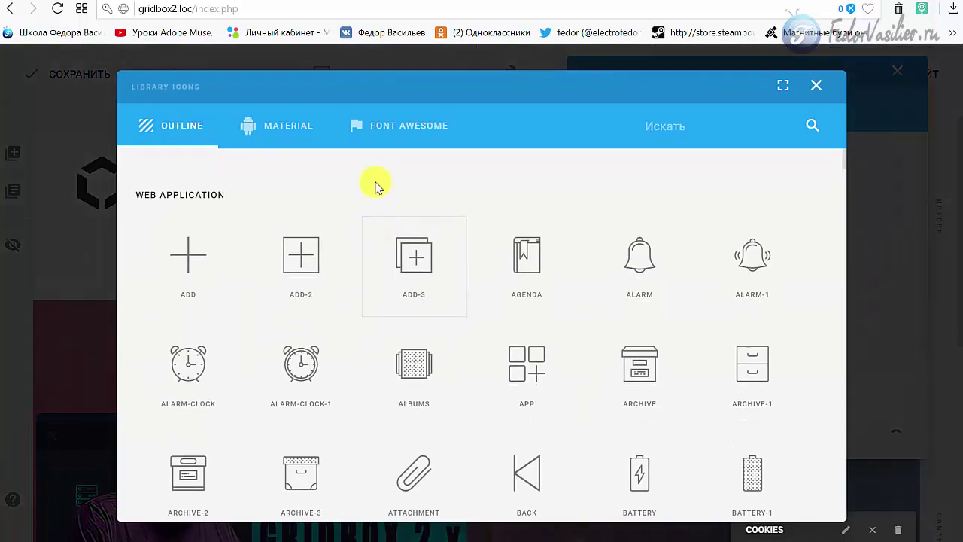
pyautogui.click(398, 127)
pyautogui.scroll(-4, 623, 301)
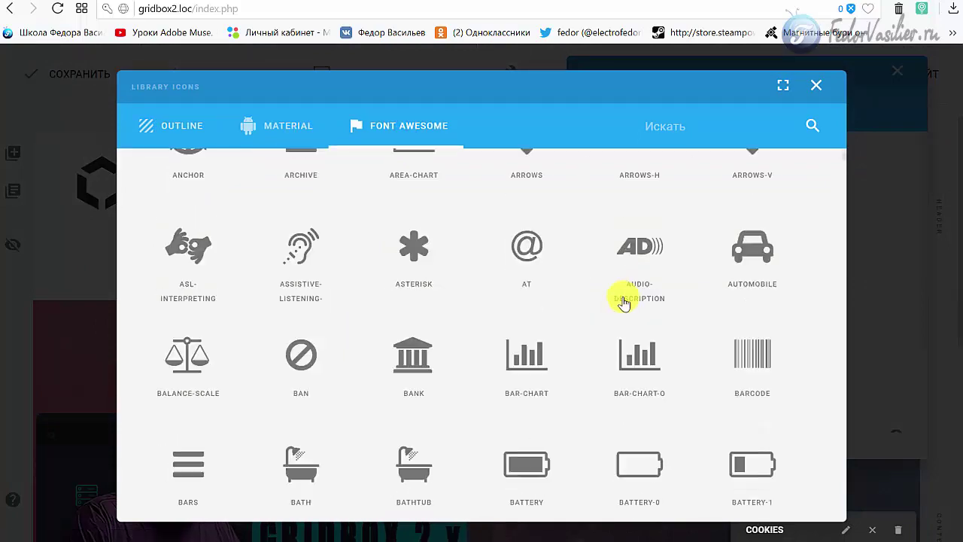
pyautogui.click(815, 86)
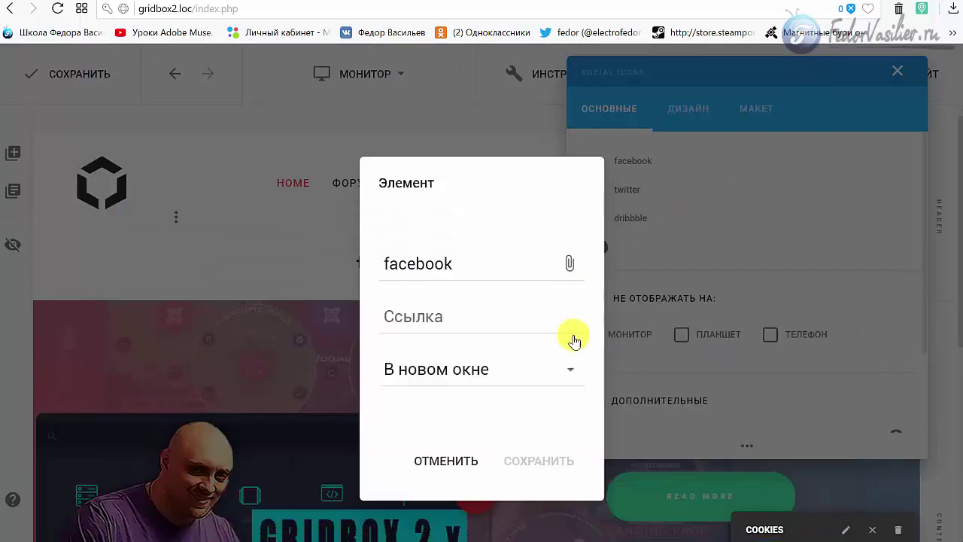
pyautogui.click(757, 205)
pyautogui.scroll(-2, 731, 291)
pyautogui.scroll(2, 731, 290)
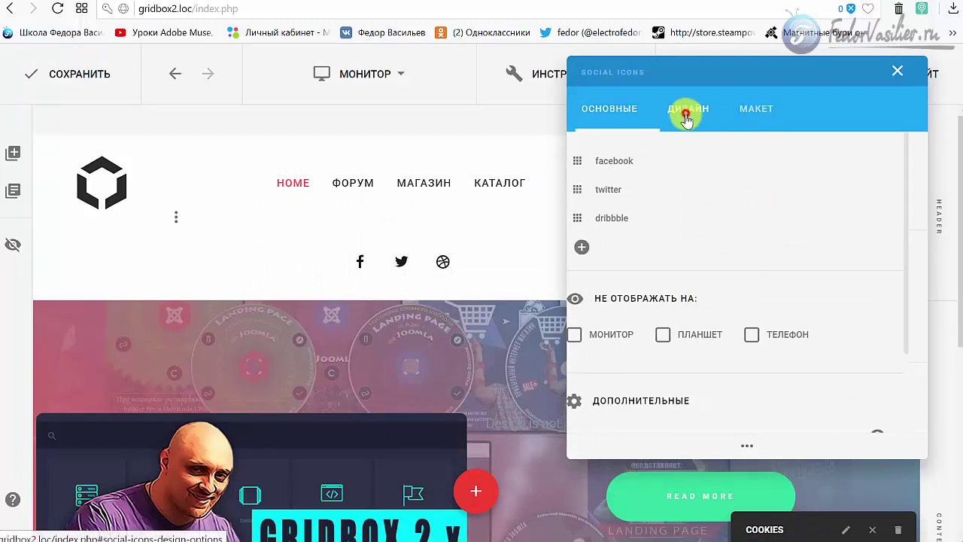
# - Set the social icons' normal color to the red swatch #f65954
pyautogui.click(684, 109)
pyautogui.scroll(-1, 670, 251)
pyautogui.click(765, 239)
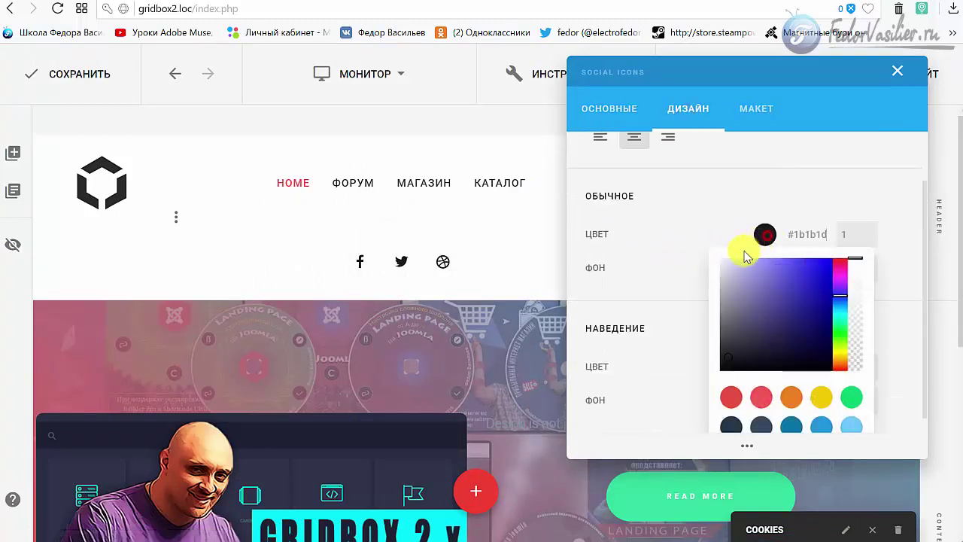
pyautogui.click(761, 396)
pyautogui.click(659, 214)
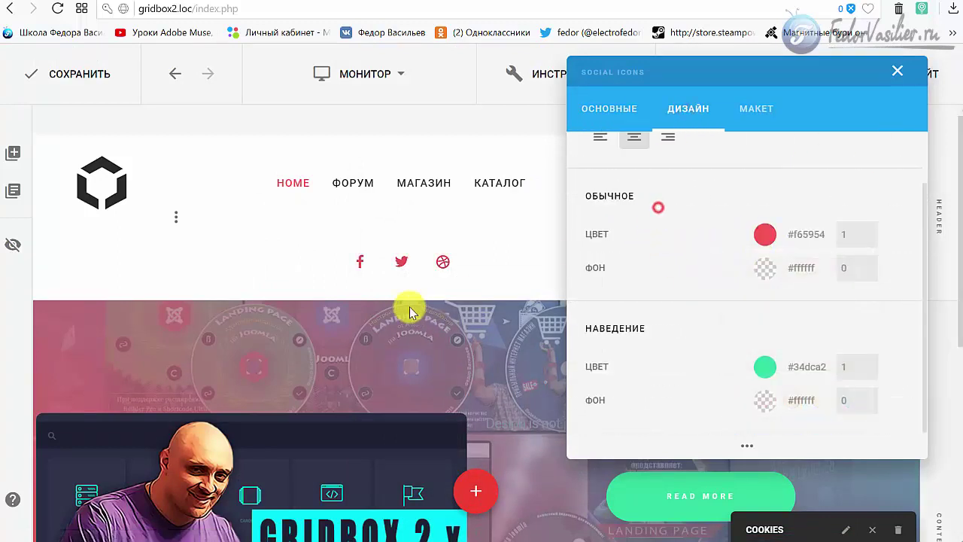
# - Set the social icons' hover color to the orange swatch and move the icons block up to the navigation menu in the header
pyautogui.click(764, 369)
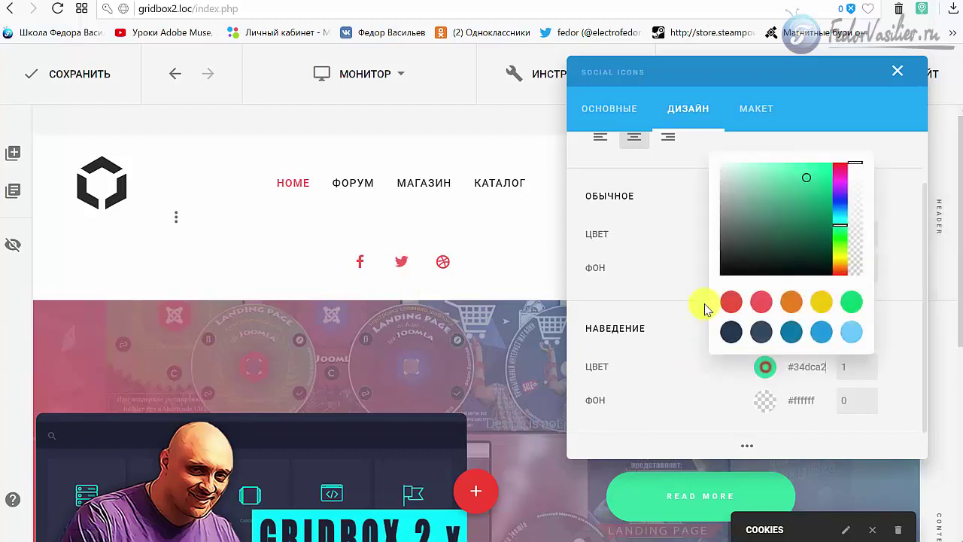
pyautogui.click(791, 301)
pyautogui.click(403, 312)
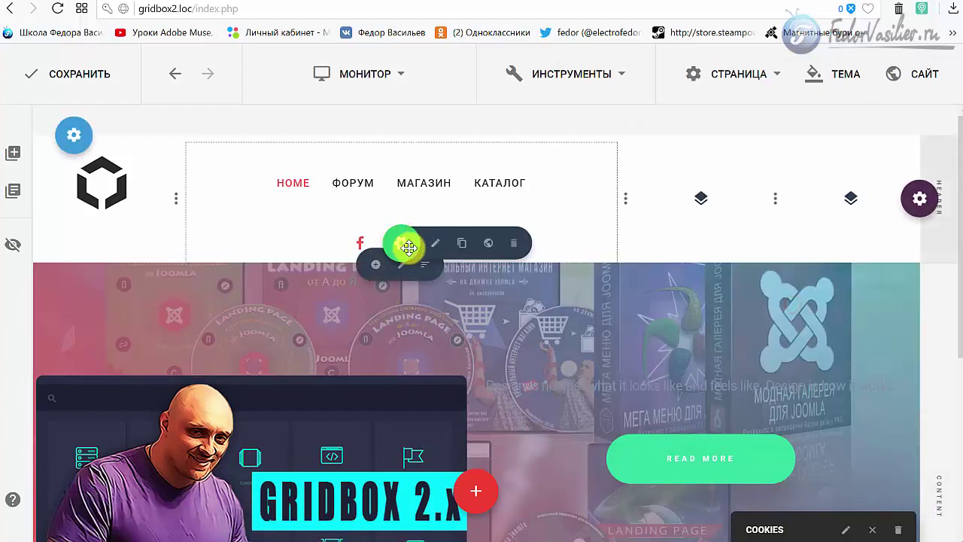
pyautogui.moveTo(405, 243); pyautogui.dragTo(399, 155)
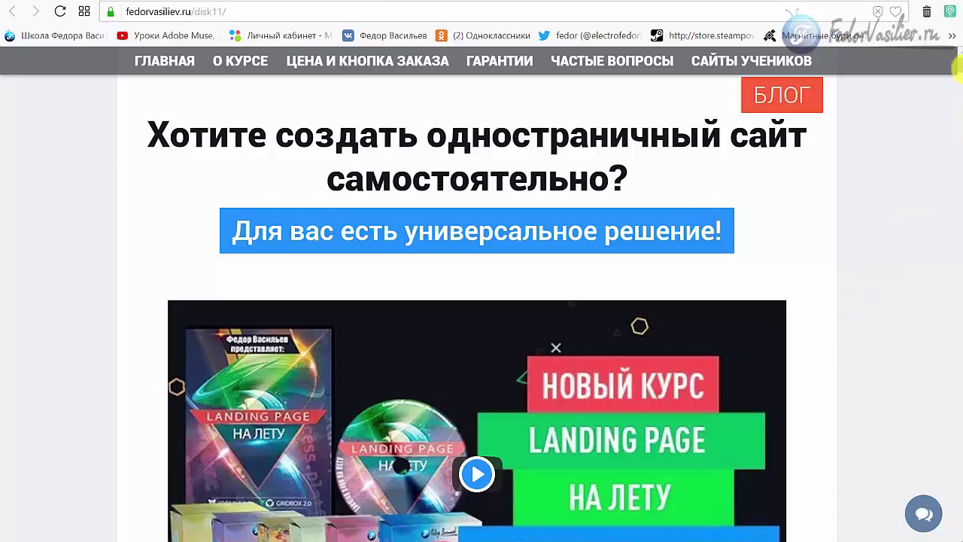
pyautogui.moveTo(956, 69)
pyautogui.mouseDown()
pyautogui.moveTo(960, 107)
pyautogui.moveTo(958, 66)
pyautogui.mouseUp()
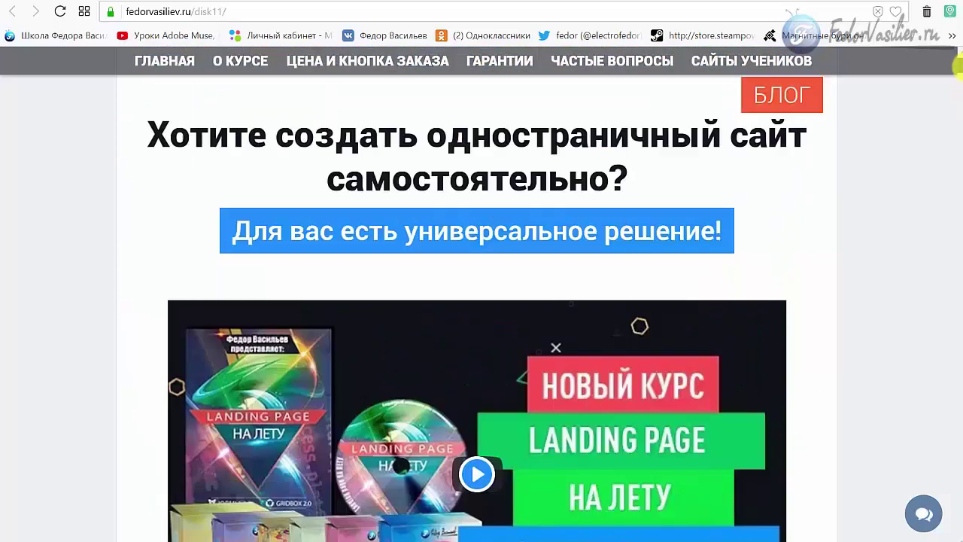